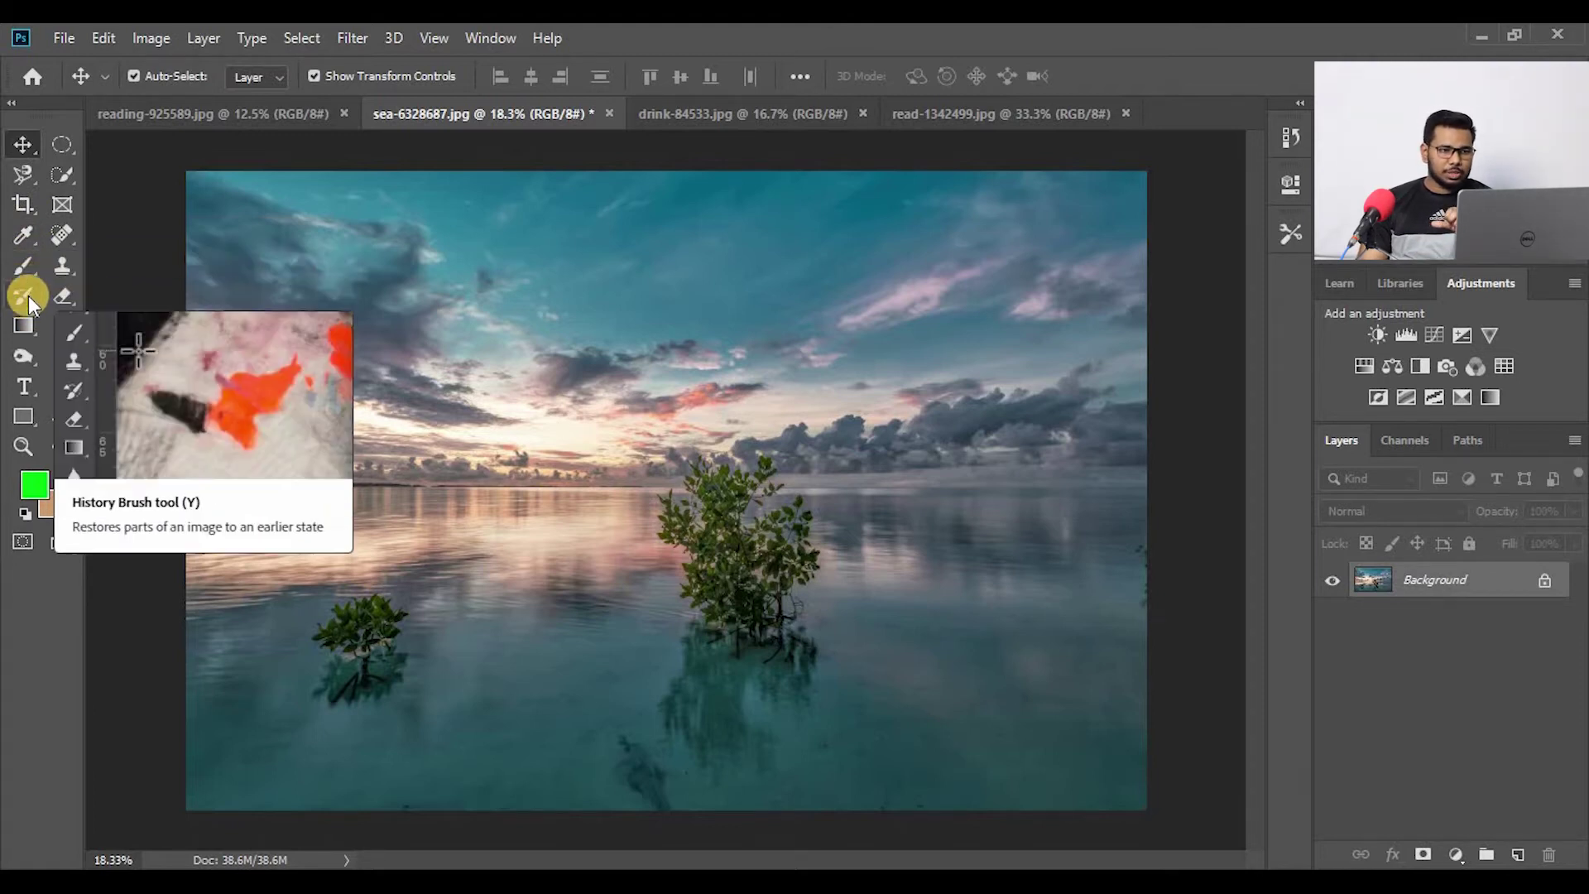
Activate the Crop tool so a crop frame surrounds the whole sea-6328687.jpg photo.
{"action": "left_click", "coordinate": [31, 212]}
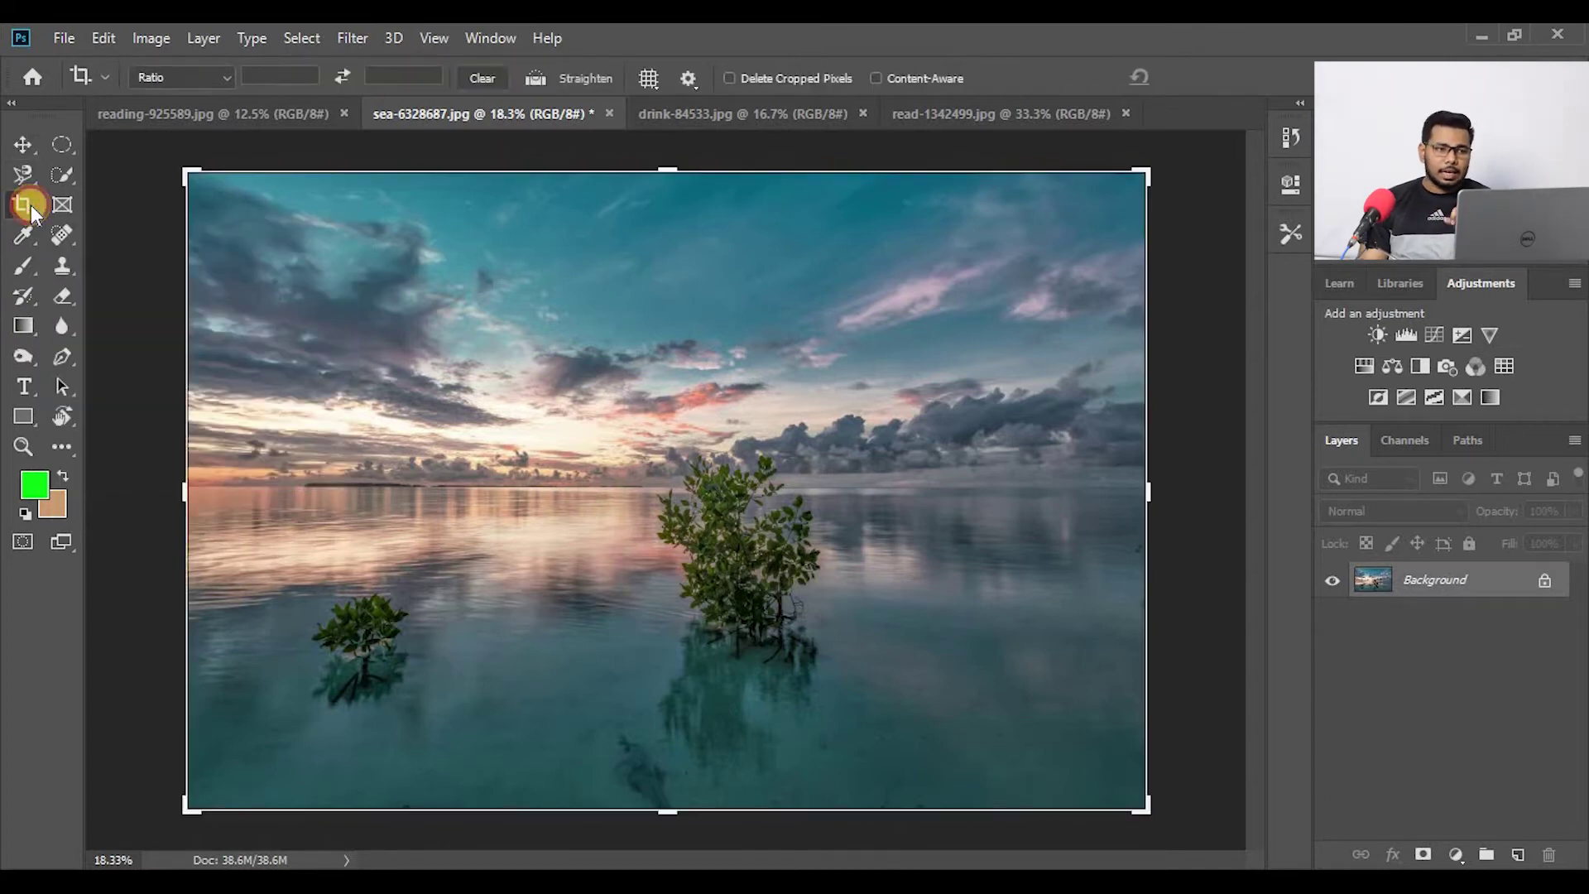
Draw a portrait crop box around the central mangrove tree and commit it.
{"action": "key", "text": "v"}
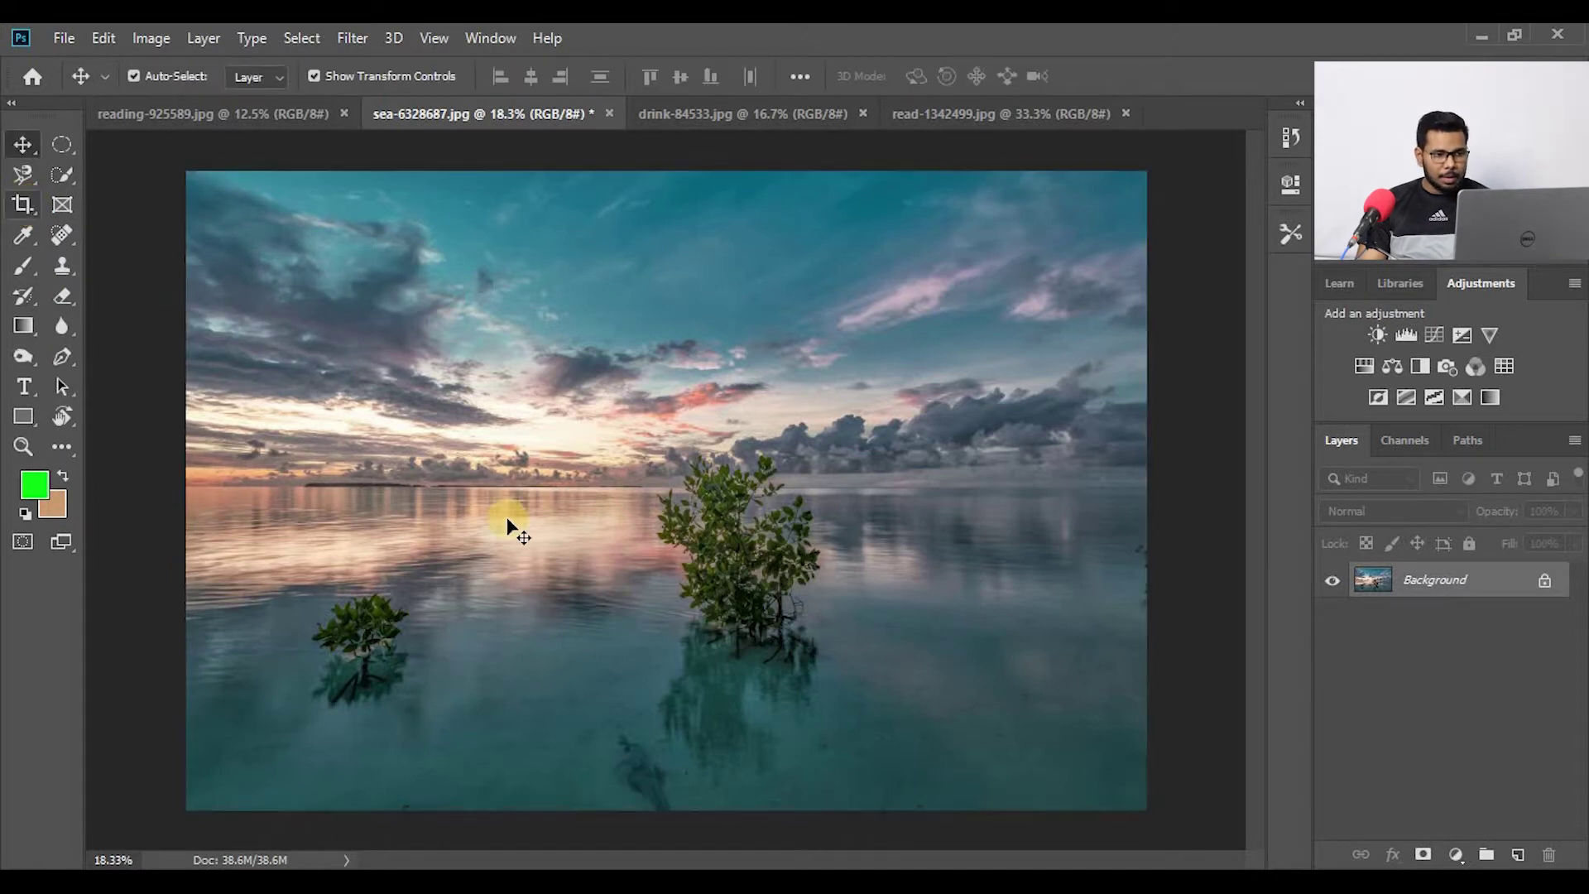
{"action": "key", "text": "c"}
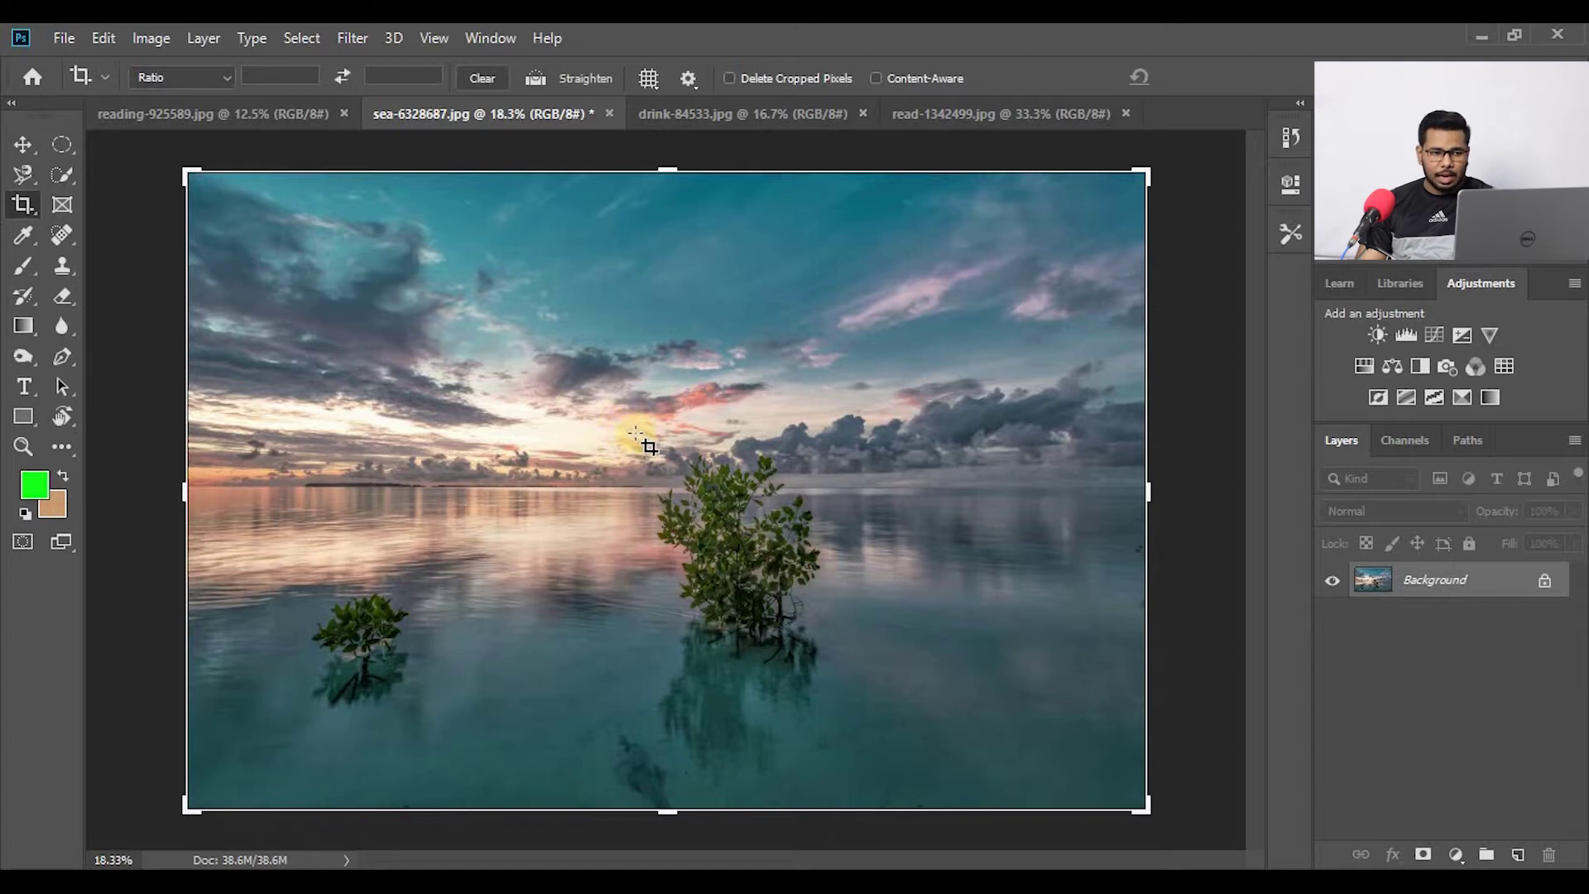
{"action": "mouse_move", "coordinate": [620, 421]}
{"action": "left_mouse_down"}
{"action": "mouse_move", "coordinate": [821, 700]}
{"action": "mouse_move", "coordinate": [860, 709]}
{"action": "left_mouse_up"}
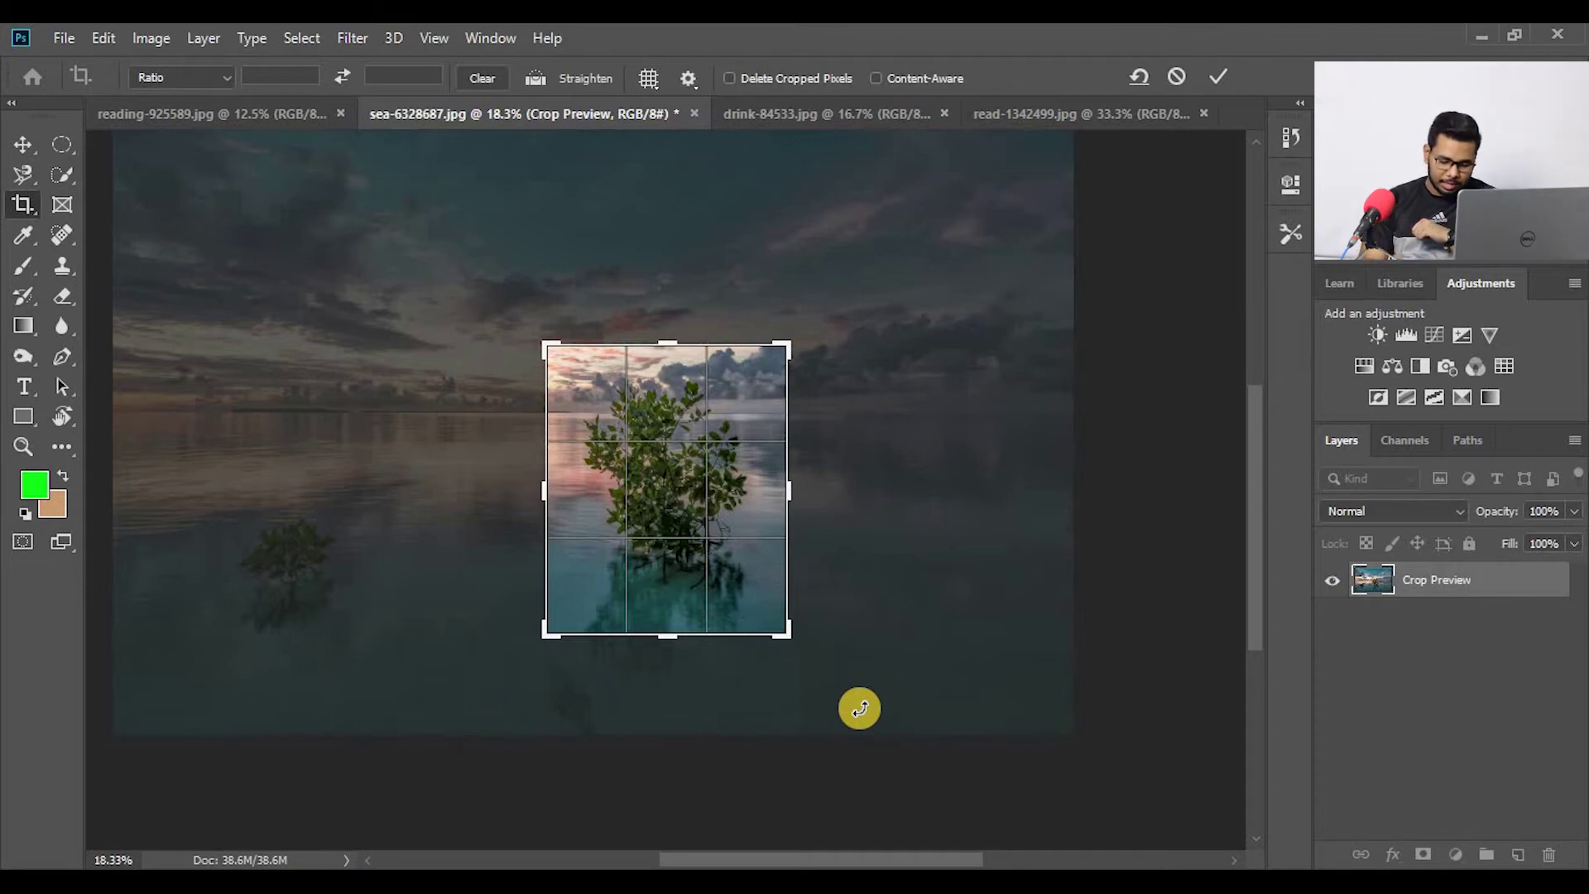
{"action": "key", "text": "Return"}
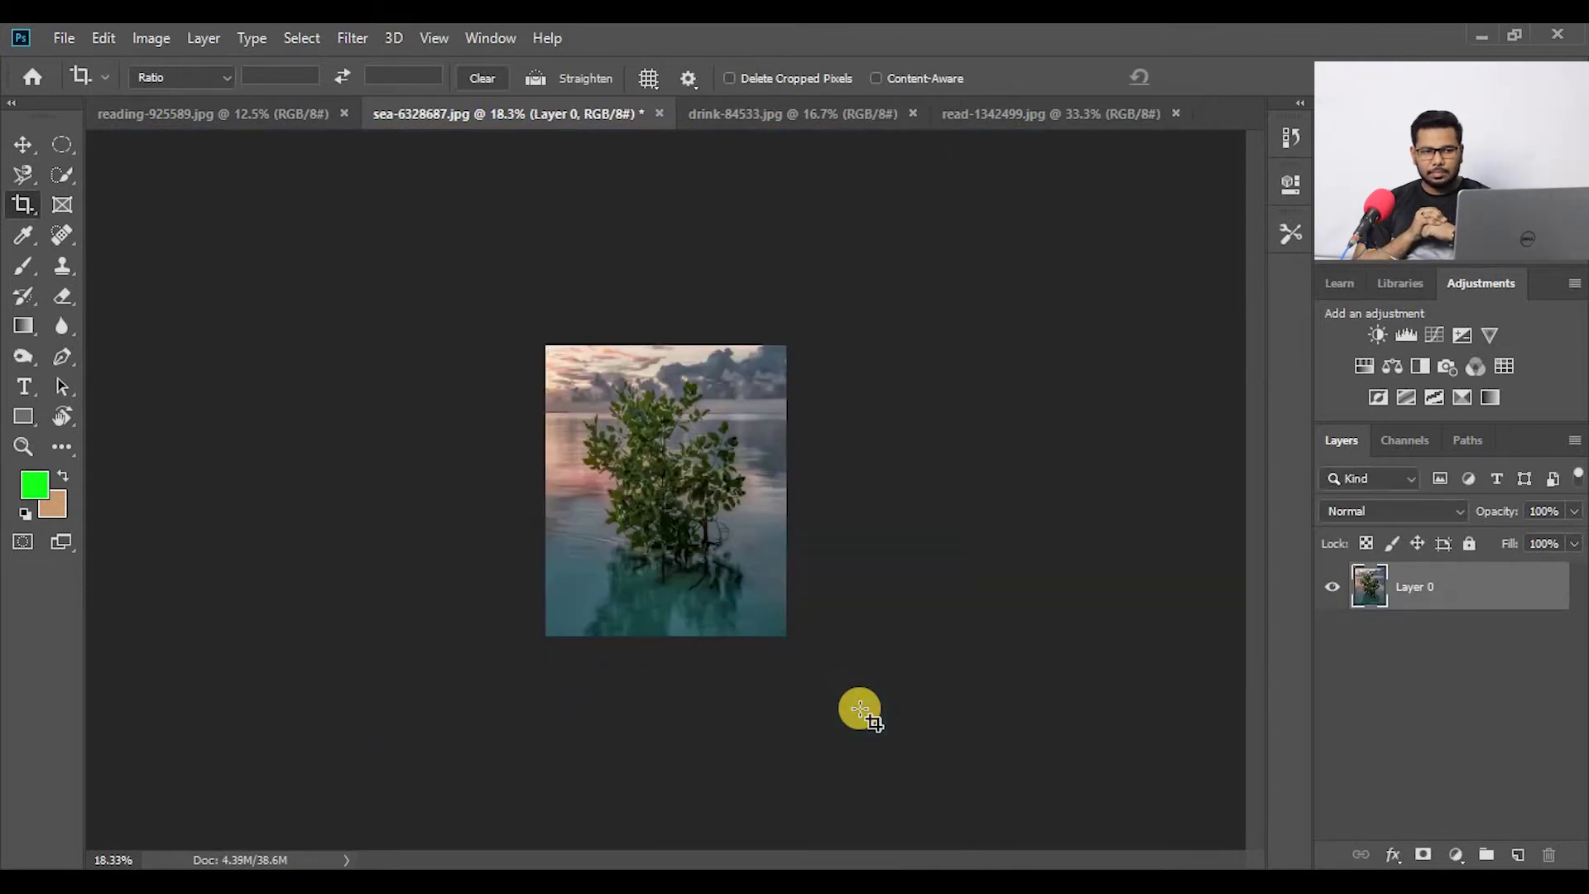
Redraw the crop as a wide panoramic strip spanning both mangrove trees and the horizon.
{"action": "scroll", "coordinate": [738, 596], "scroll_direction": "up", "scroll_amount": 1}
{"action": "scroll", "coordinate": [737, 596], "scroll_direction": "up", "scroll_amount": 3}
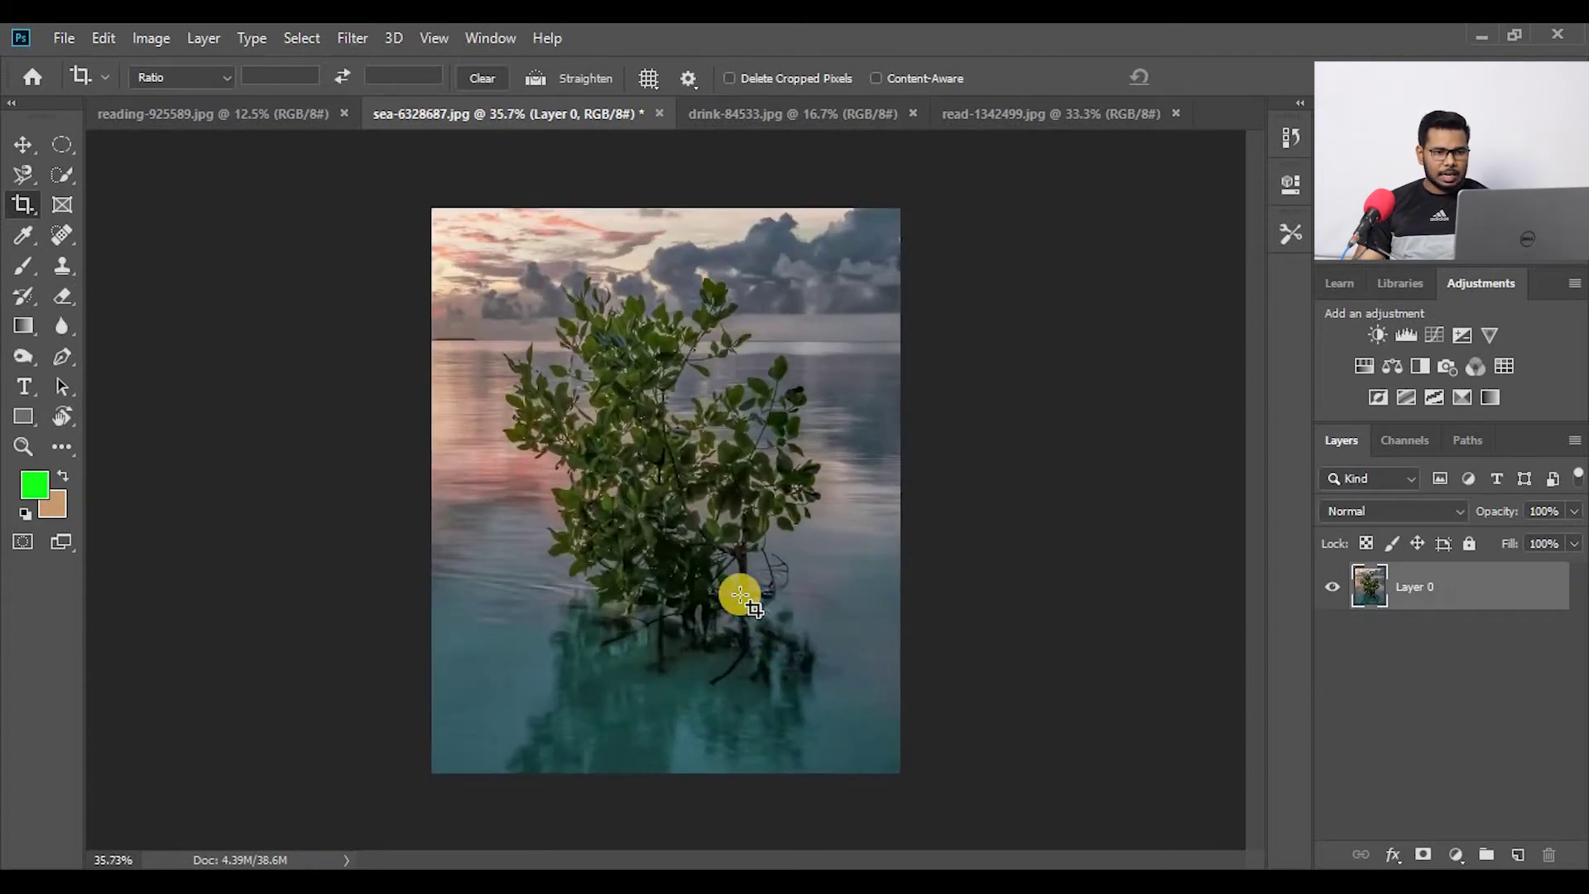
{"action": "scroll", "coordinate": [739, 595], "scroll_direction": "up", "scroll_amount": 1}
{"action": "scroll", "coordinate": [738, 595], "scroll_direction": "up", "scroll_amount": 1}
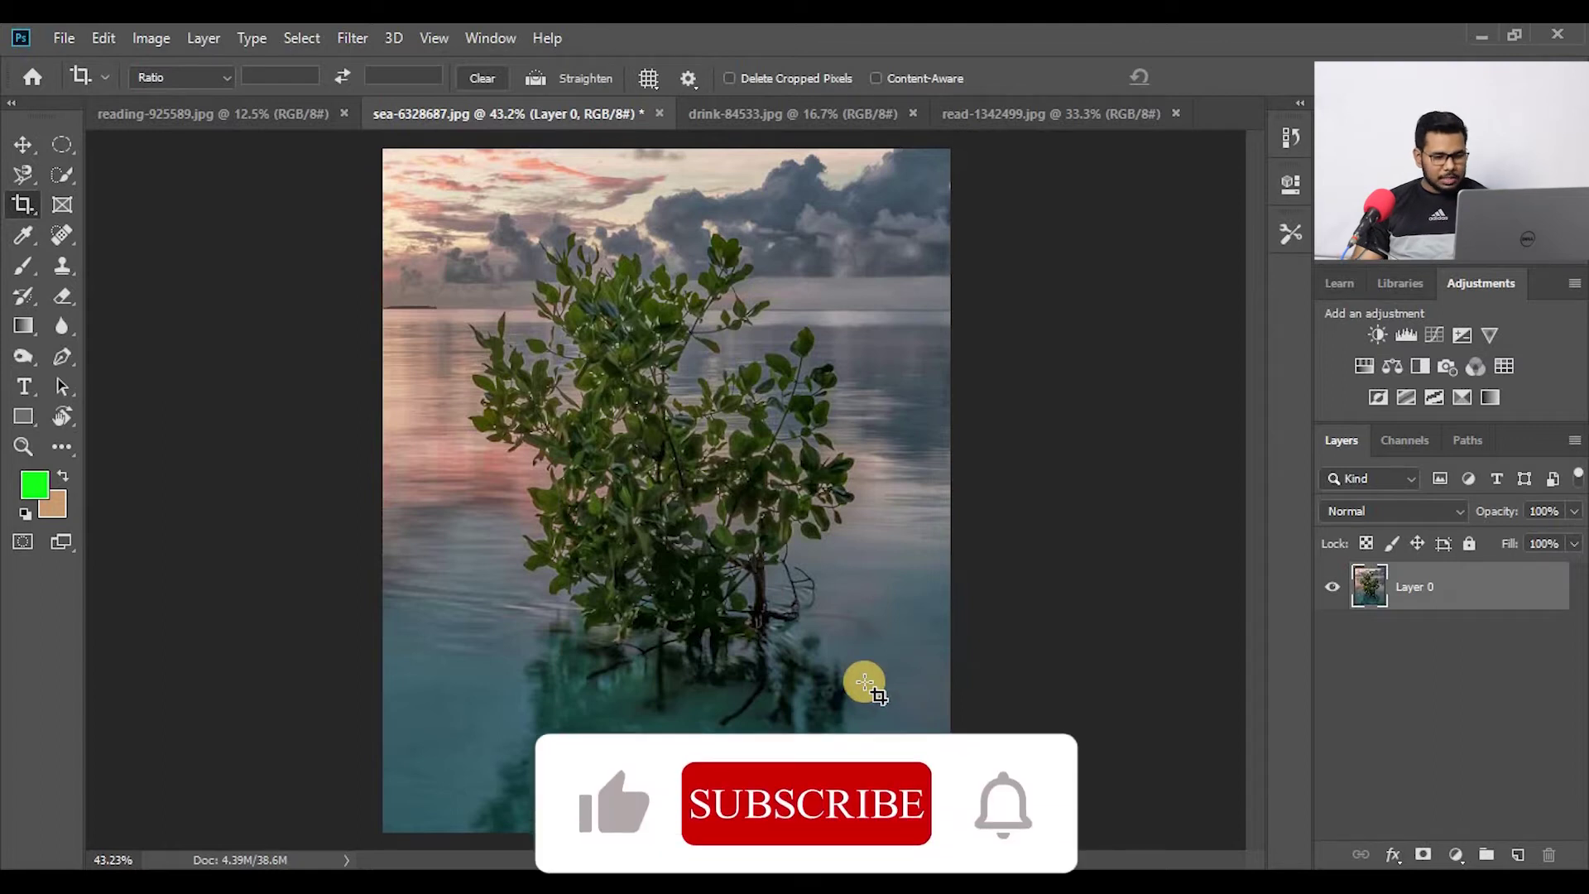
{"action": "left_click", "coordinate": [23, 203]}
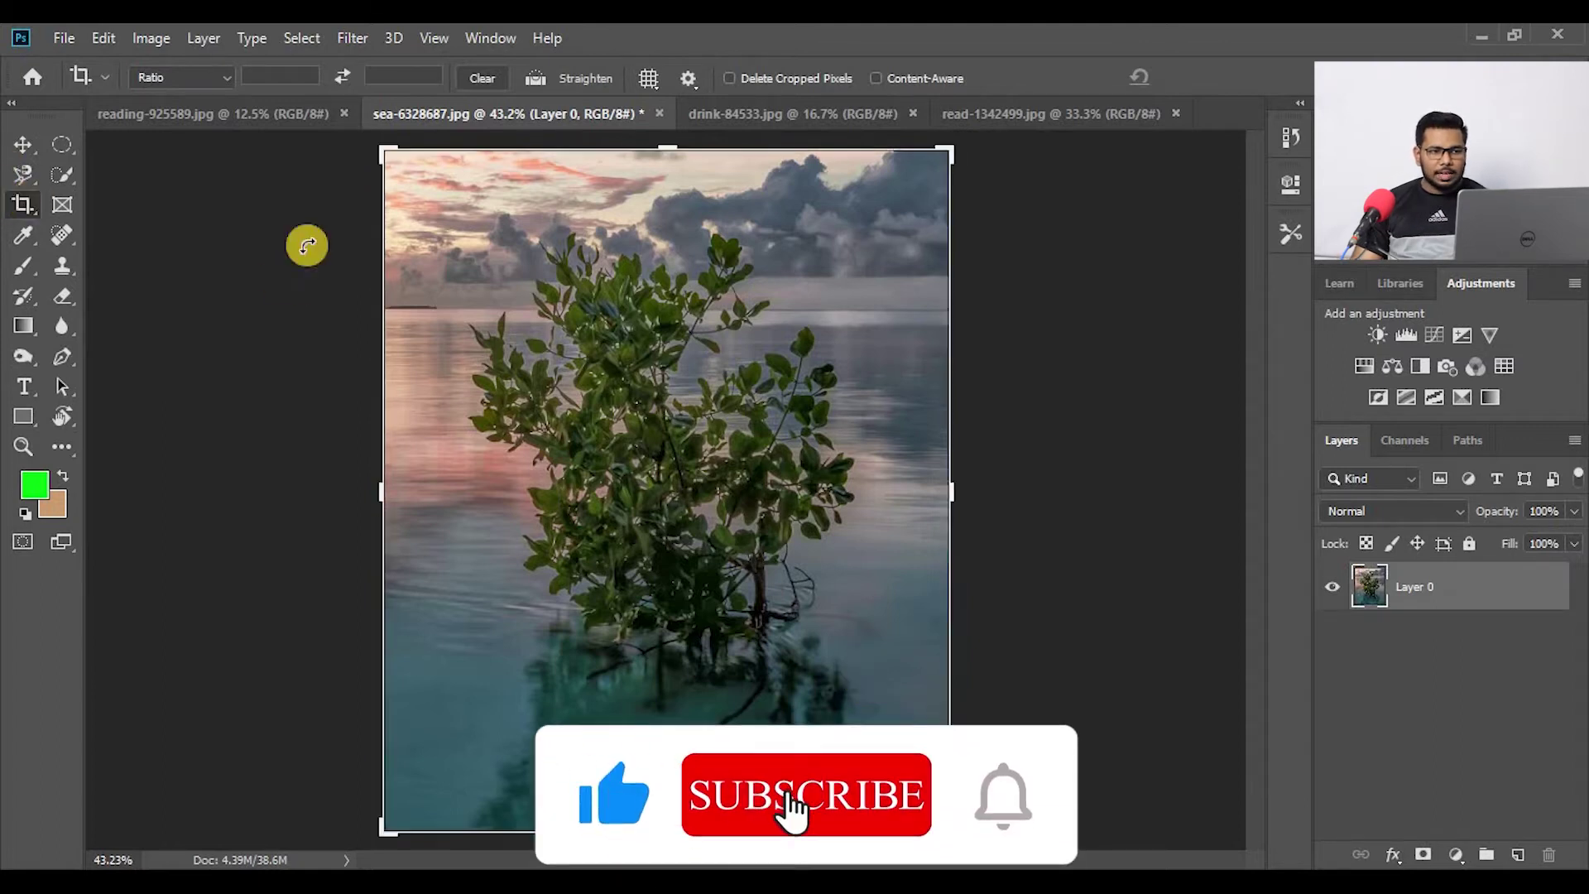
{"action": "left_click_drag", "start_coordinate": [956, 493], "coordinate": [1010, 496]}
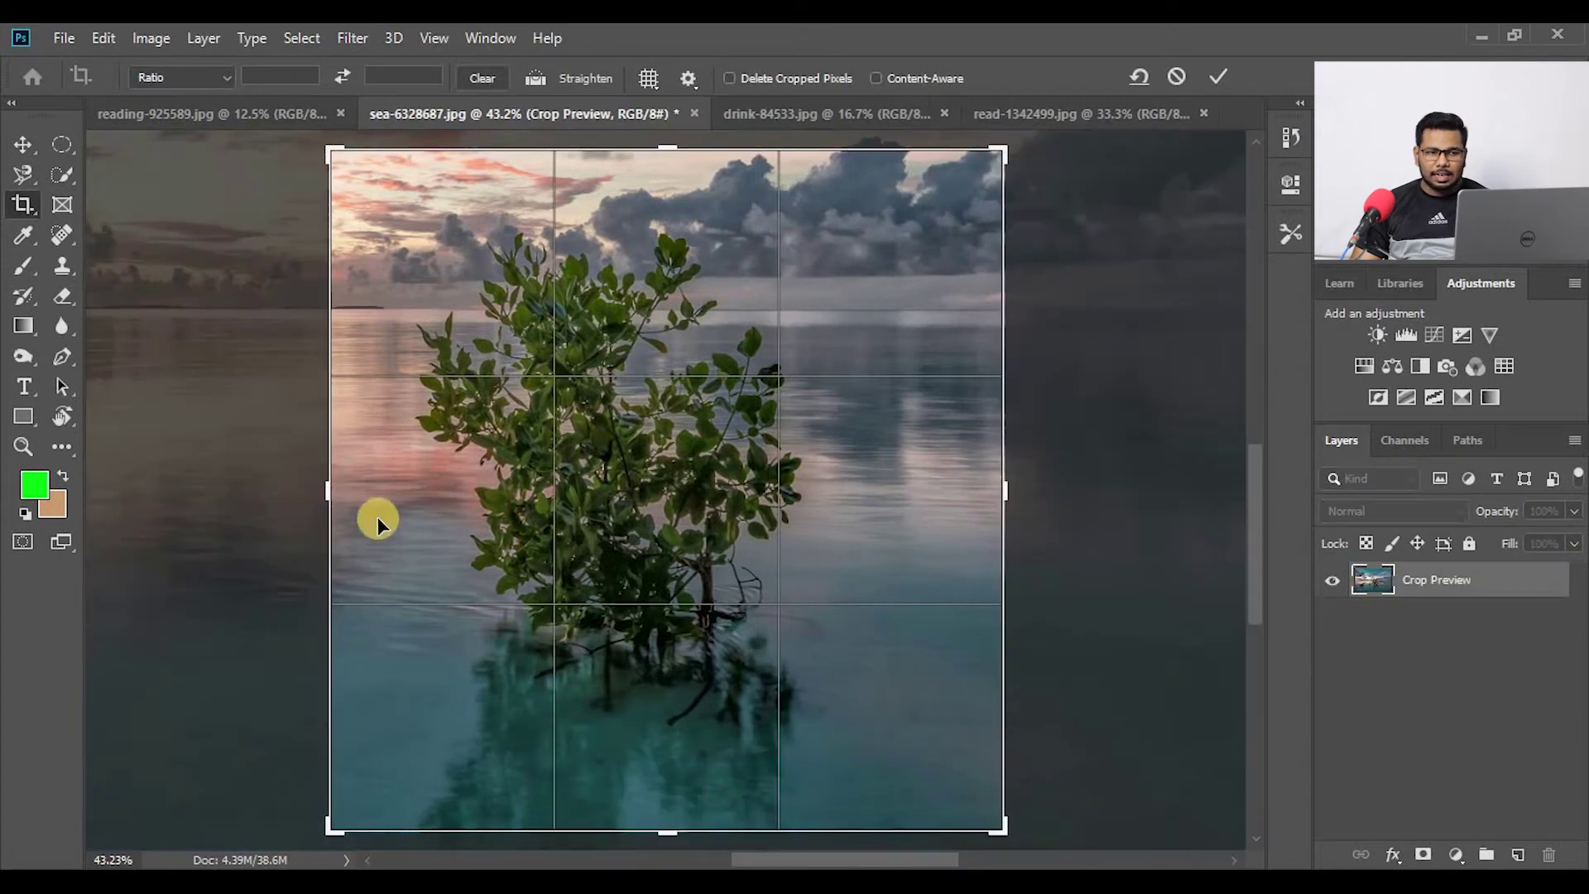
{"action": "scroll", "coordinate": [331, 506], "scroll_direction": "down", "scroll_amount": 3}
{"action": "scroll", "coordinate": [331, 505], "scroll_direction": "down", "scroll_amount": 2}
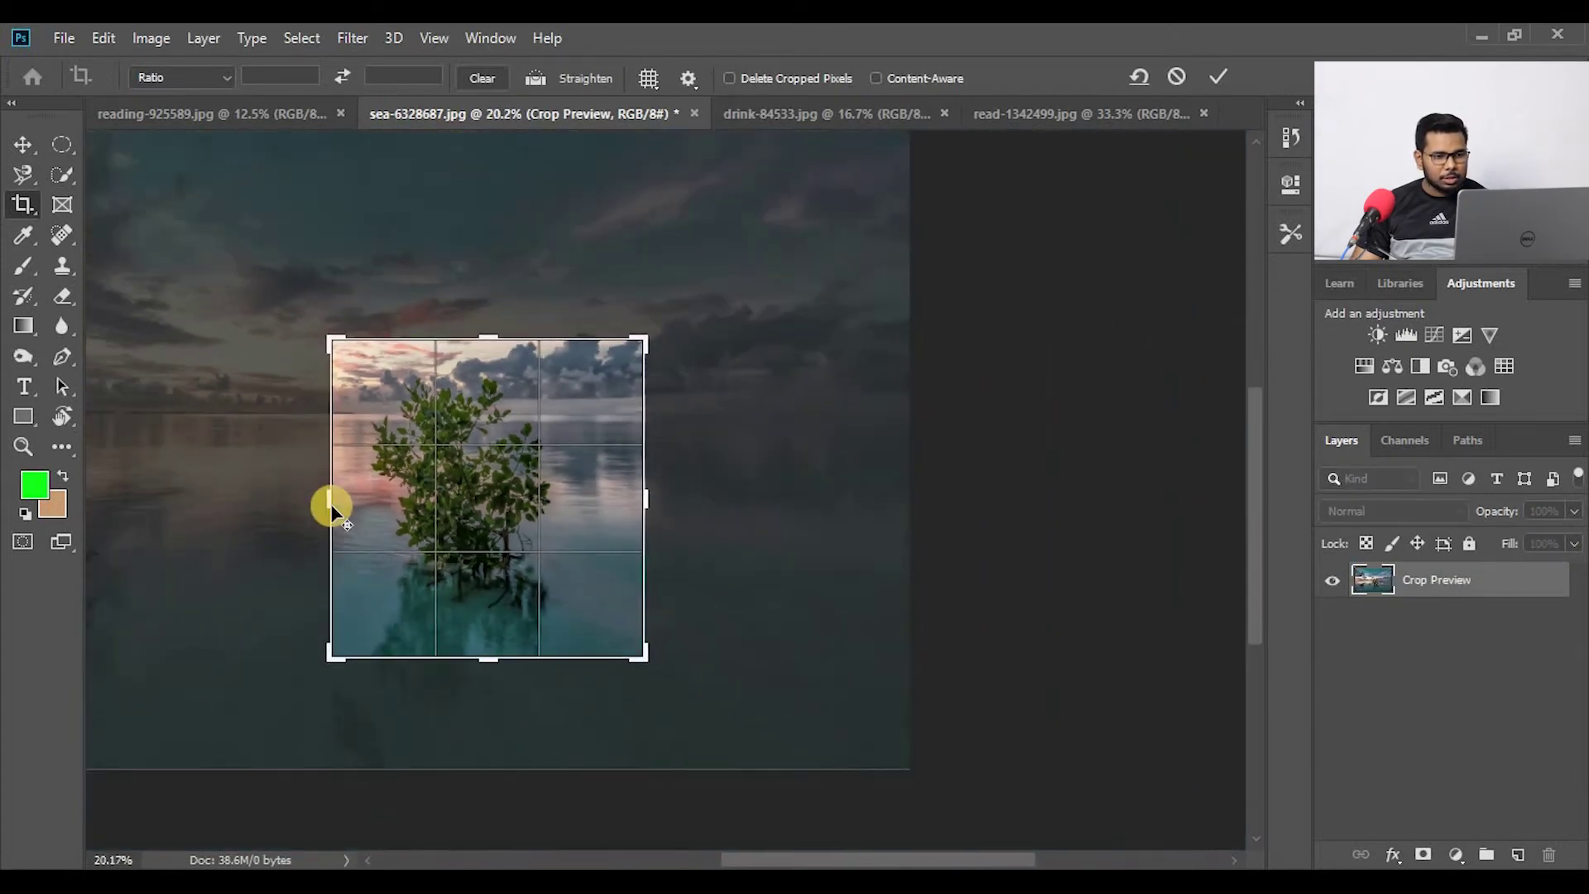
{"action": "scroll", "coordinate": [331, 505], "scroll_direction": "down", "scroll_amount": 2}
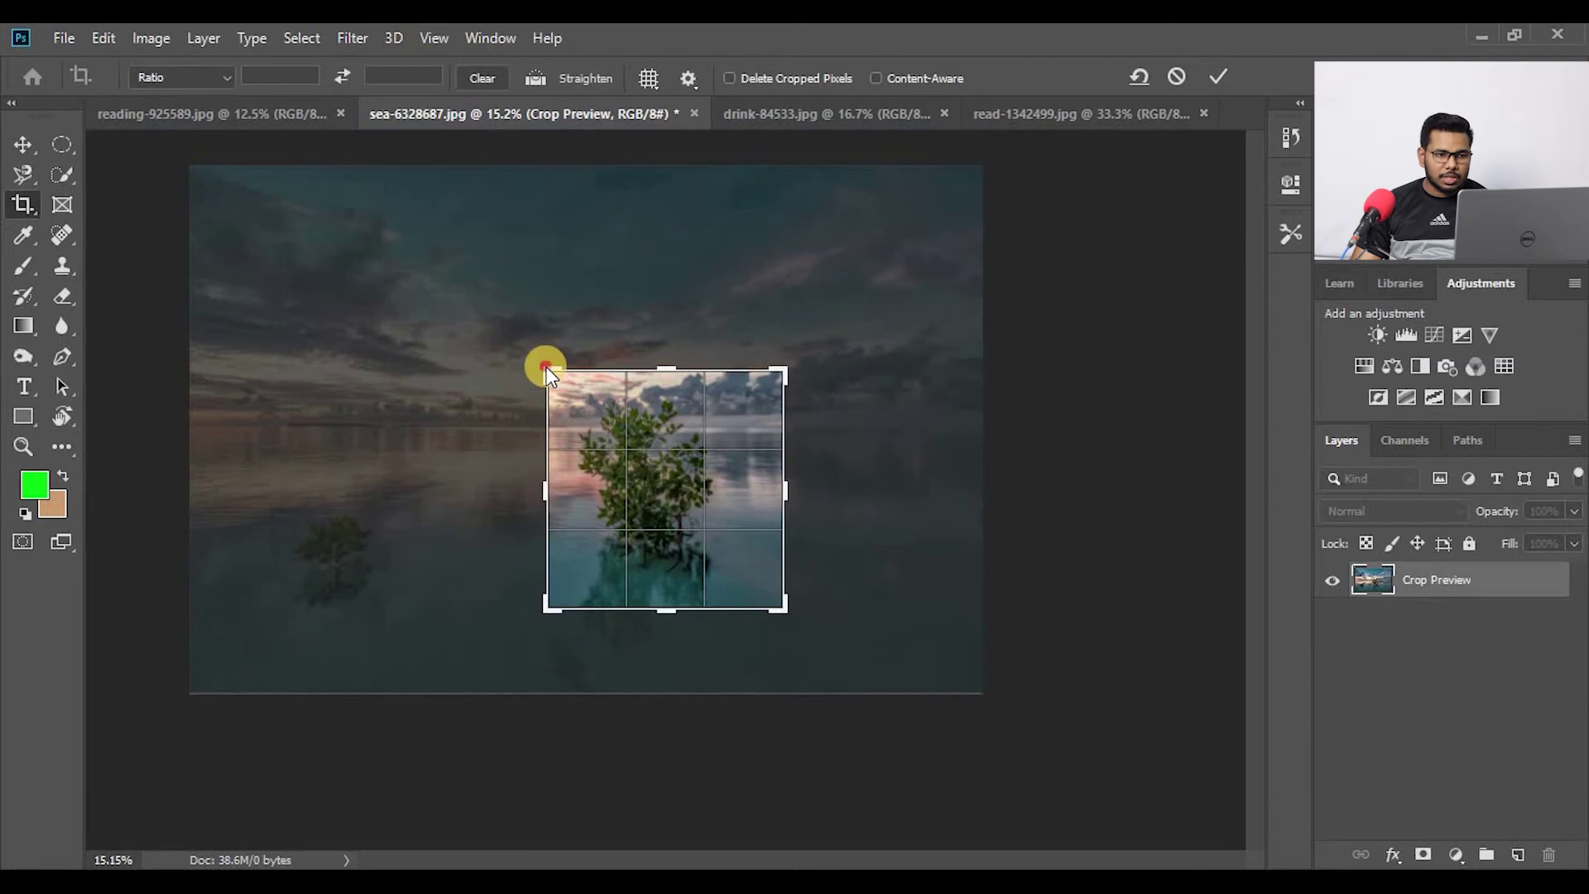
{"action": "mouse_move", "coordinate": [547, 370]}
{"action": "left_mouse_down"}
{"action": "mouse_move", "coordinate": [389, 302]}
{"action": "mouse_move", "coordinate": [386, 359]}
{"action": "left_mouse_up"}
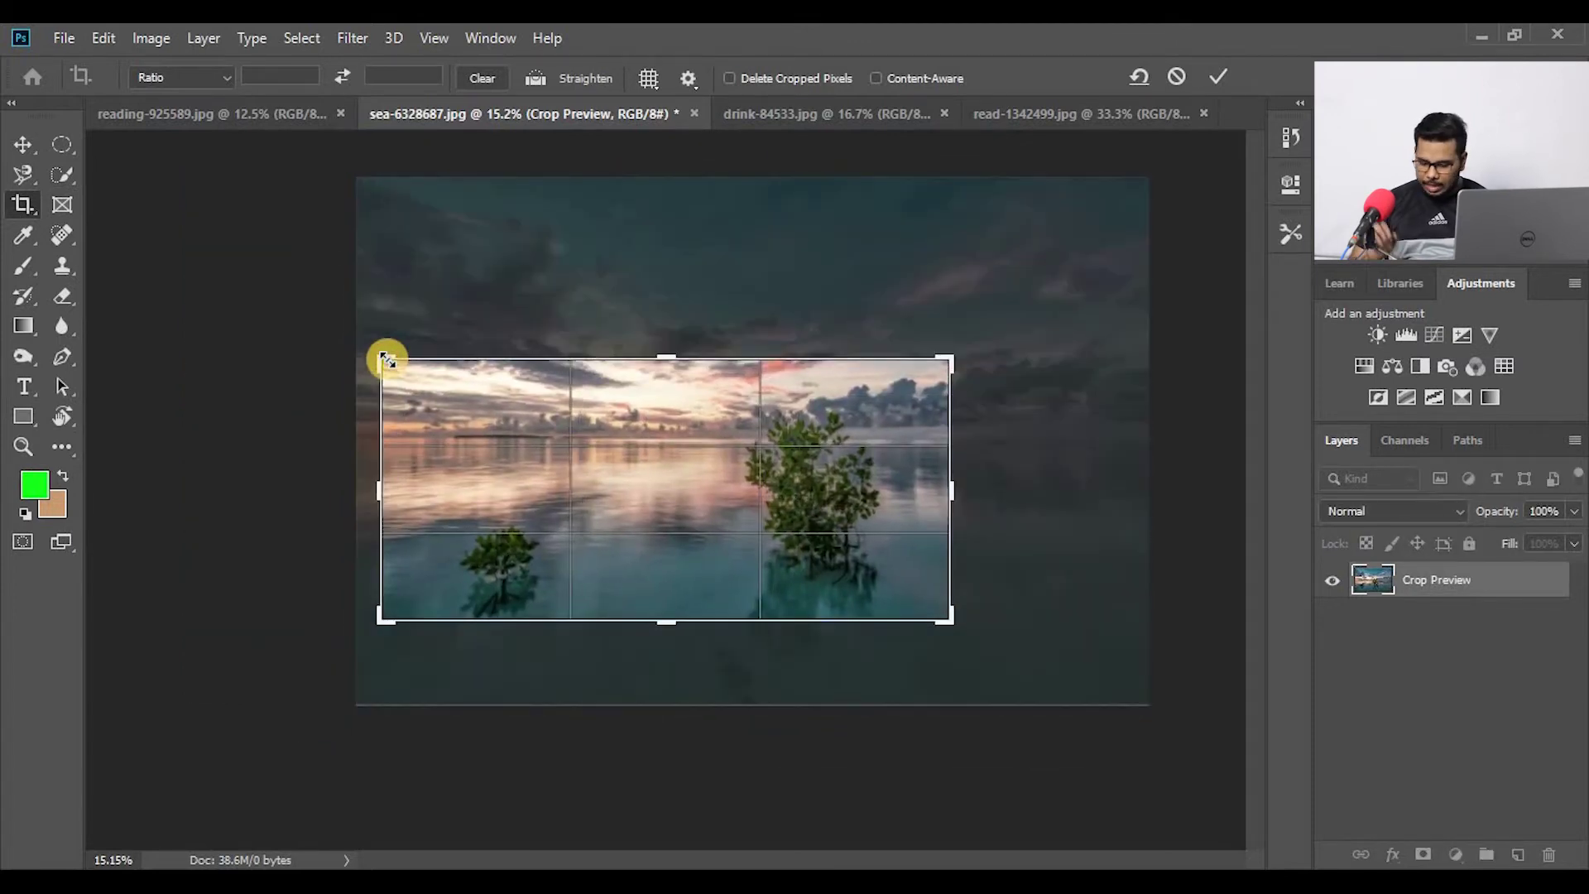
{"action": "key", "text": "Return"}
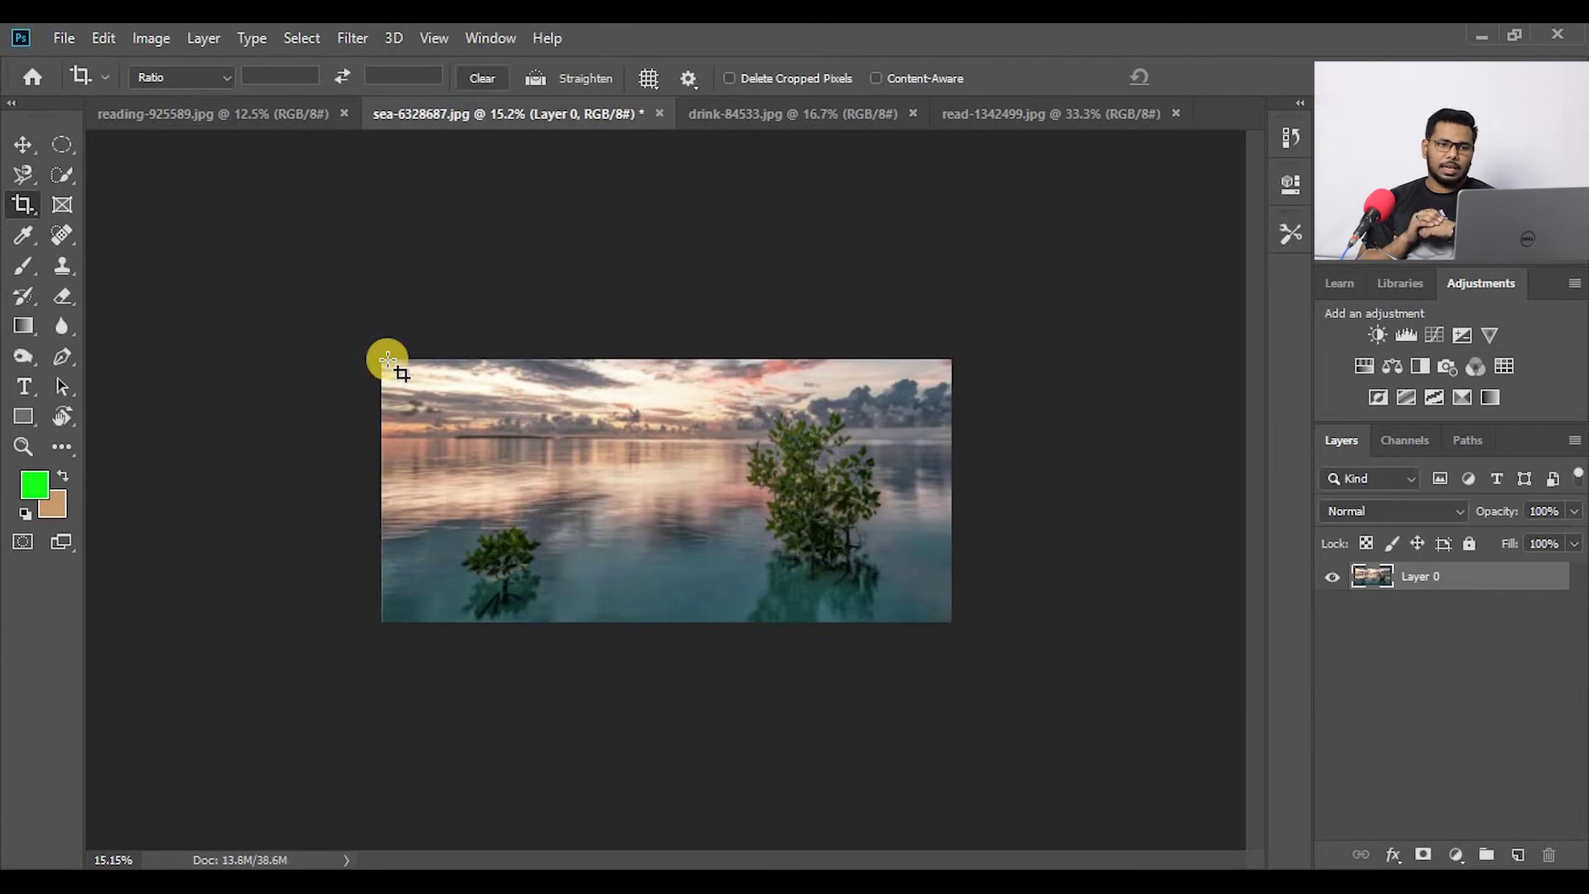
{"action": "key", "text": "ctrl+0"}
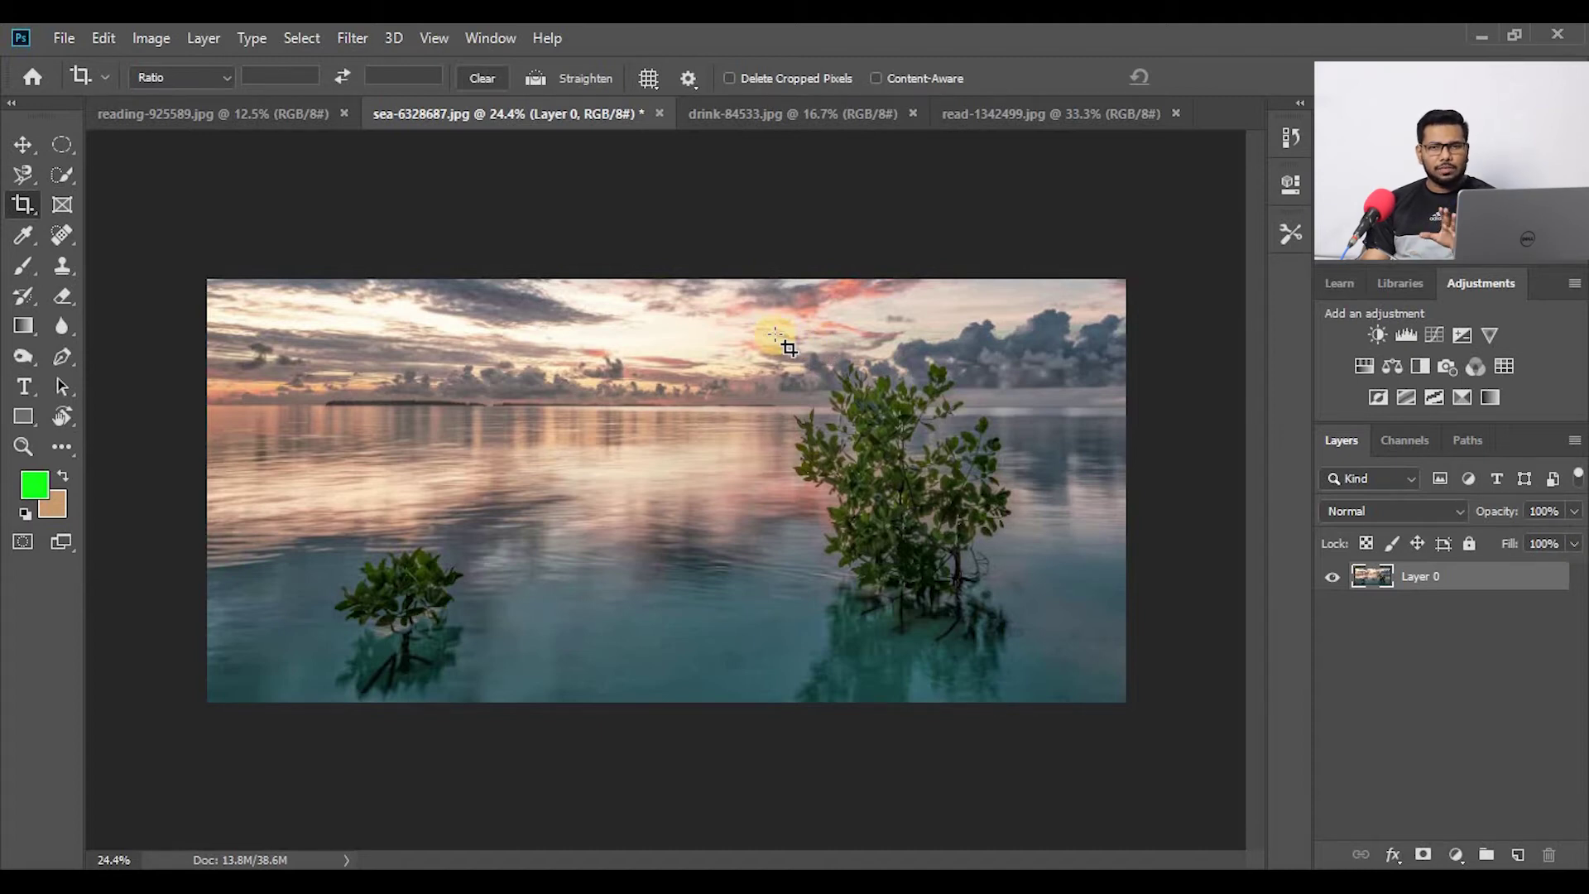
Crop a portrait box around the central tree with Delete Cropped Pixels enabled.
{"action": "left_click_drag", "start_coordinate": [771, 333], "coordinate": [1031, 669]}
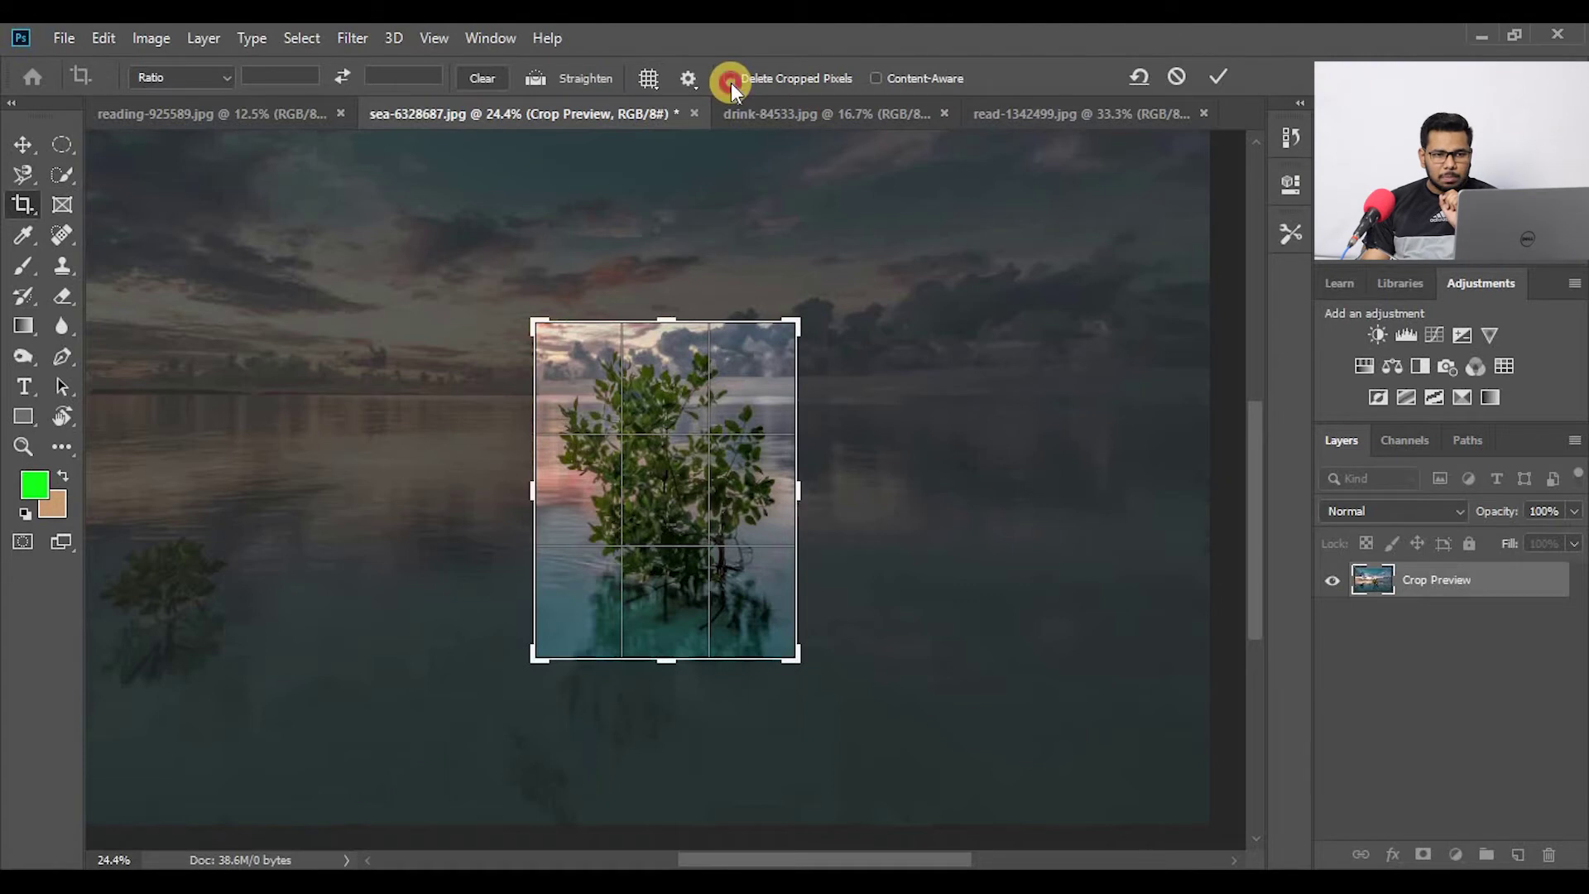
{"action": "key", "text": "Return"}
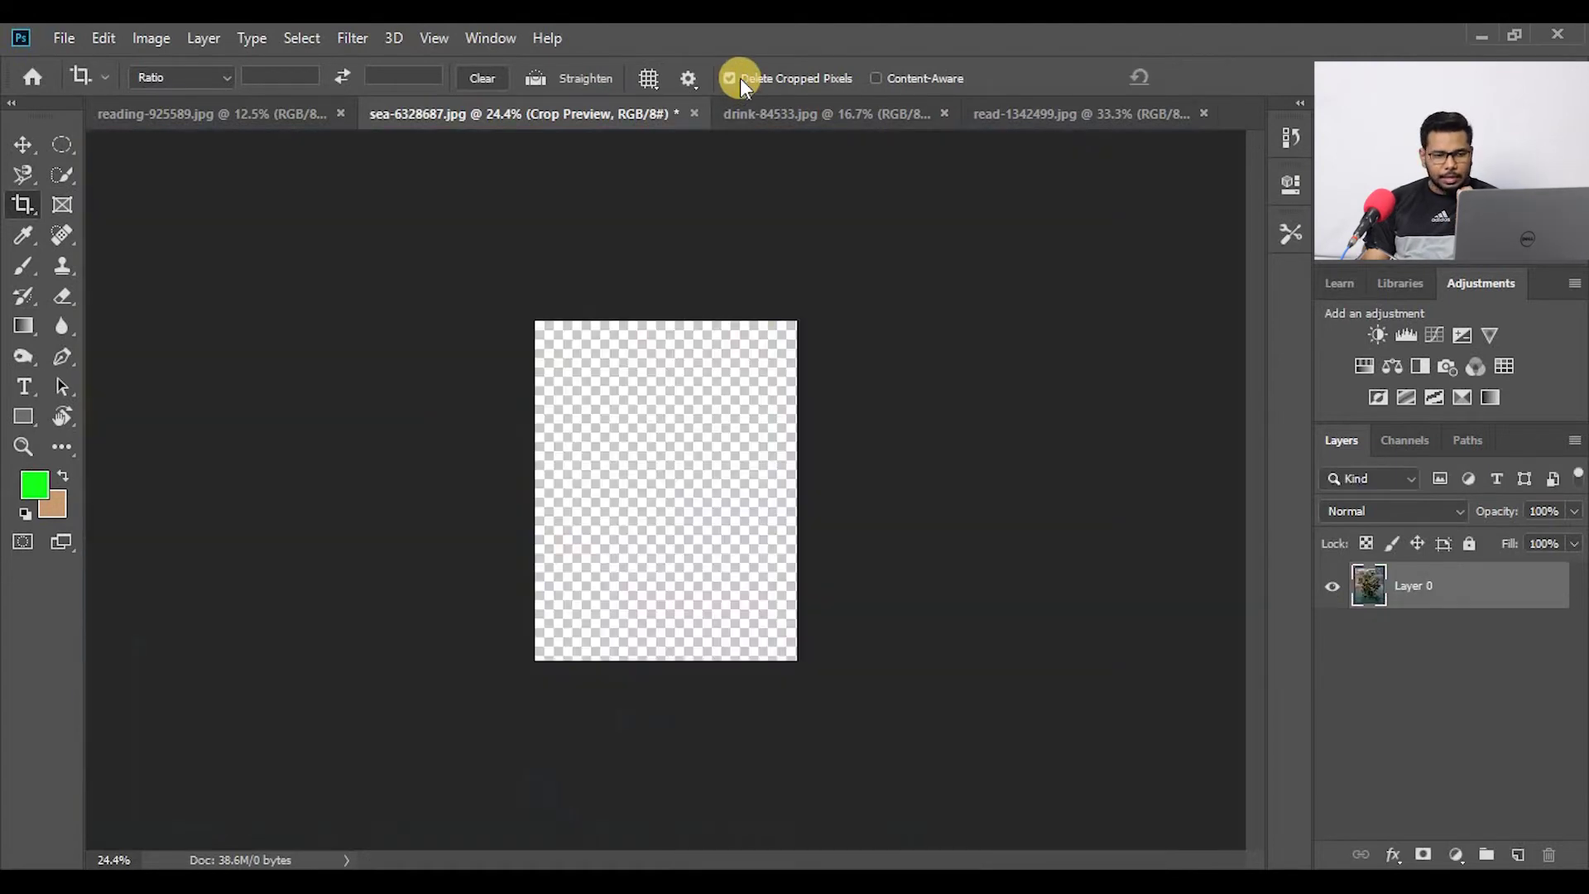
Drag the crop edges outward on all sides to enlarge the canvas and commit it.
{"action": "left_click", "coordinate": [20, 206]}
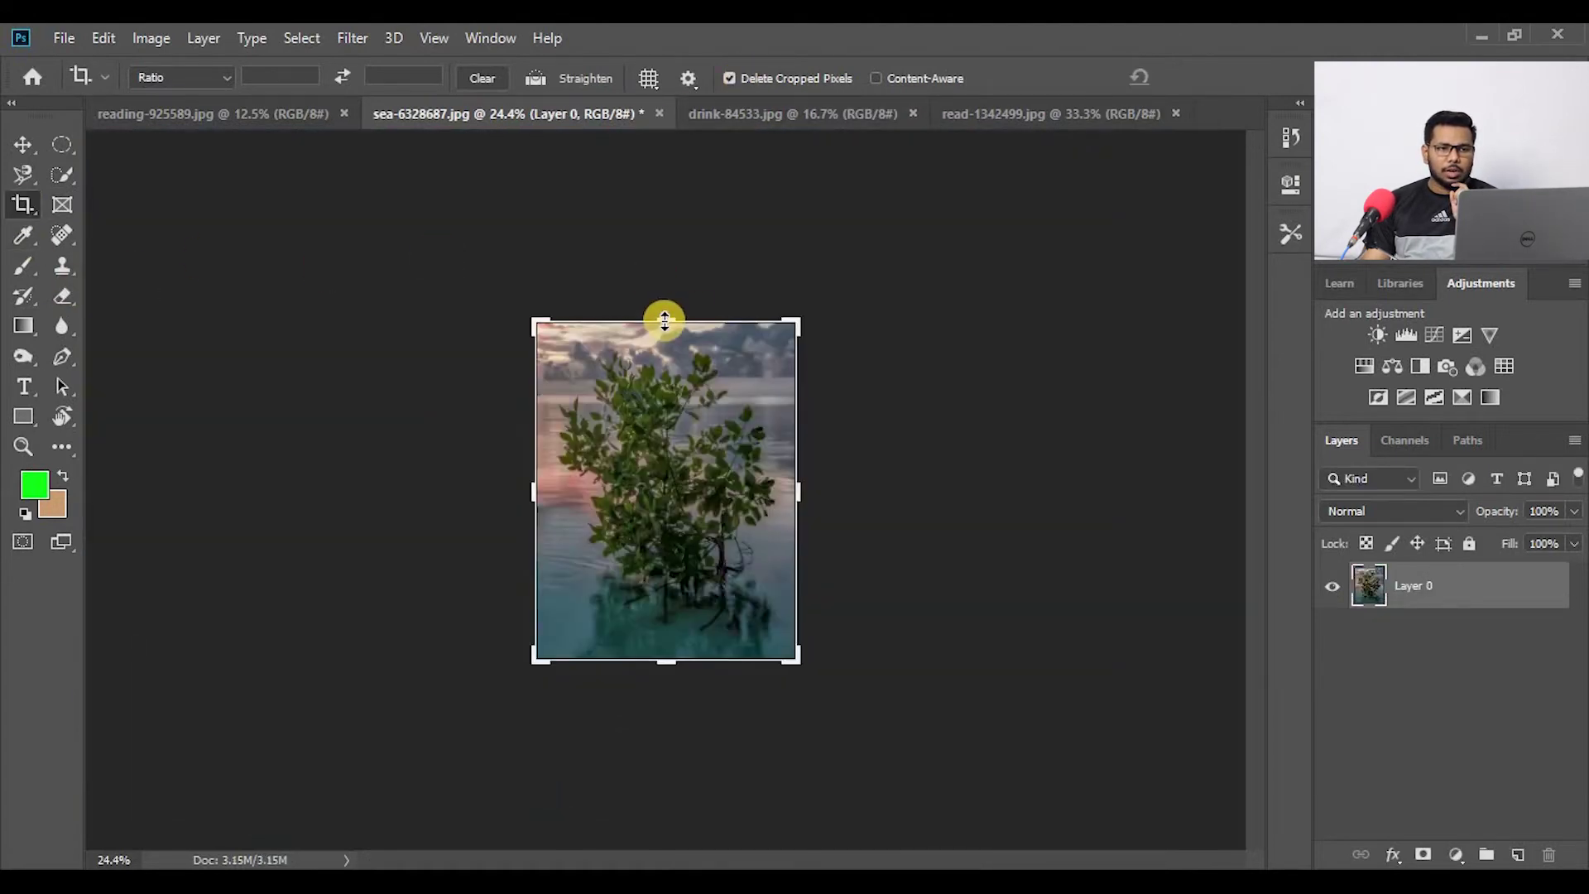
{"action": "left_click_drag", "start_coordinate": [666, 322], "coordinate": [667, 253]}
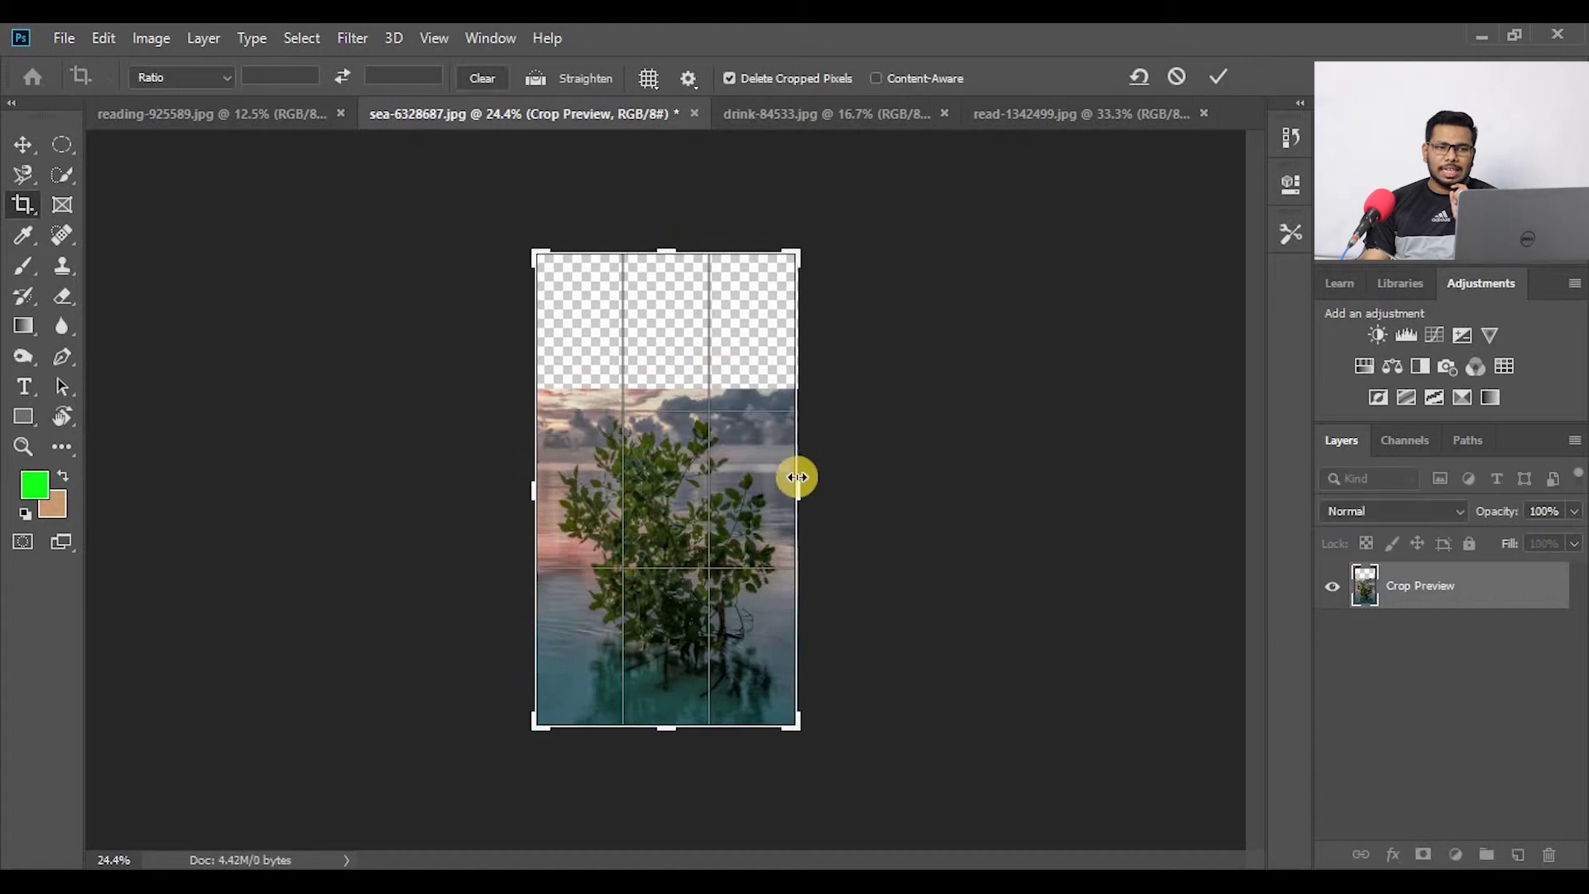
{"action": "left_click_drag", "start_coordinate": [797, 491], "coordinate": [941, 490]}
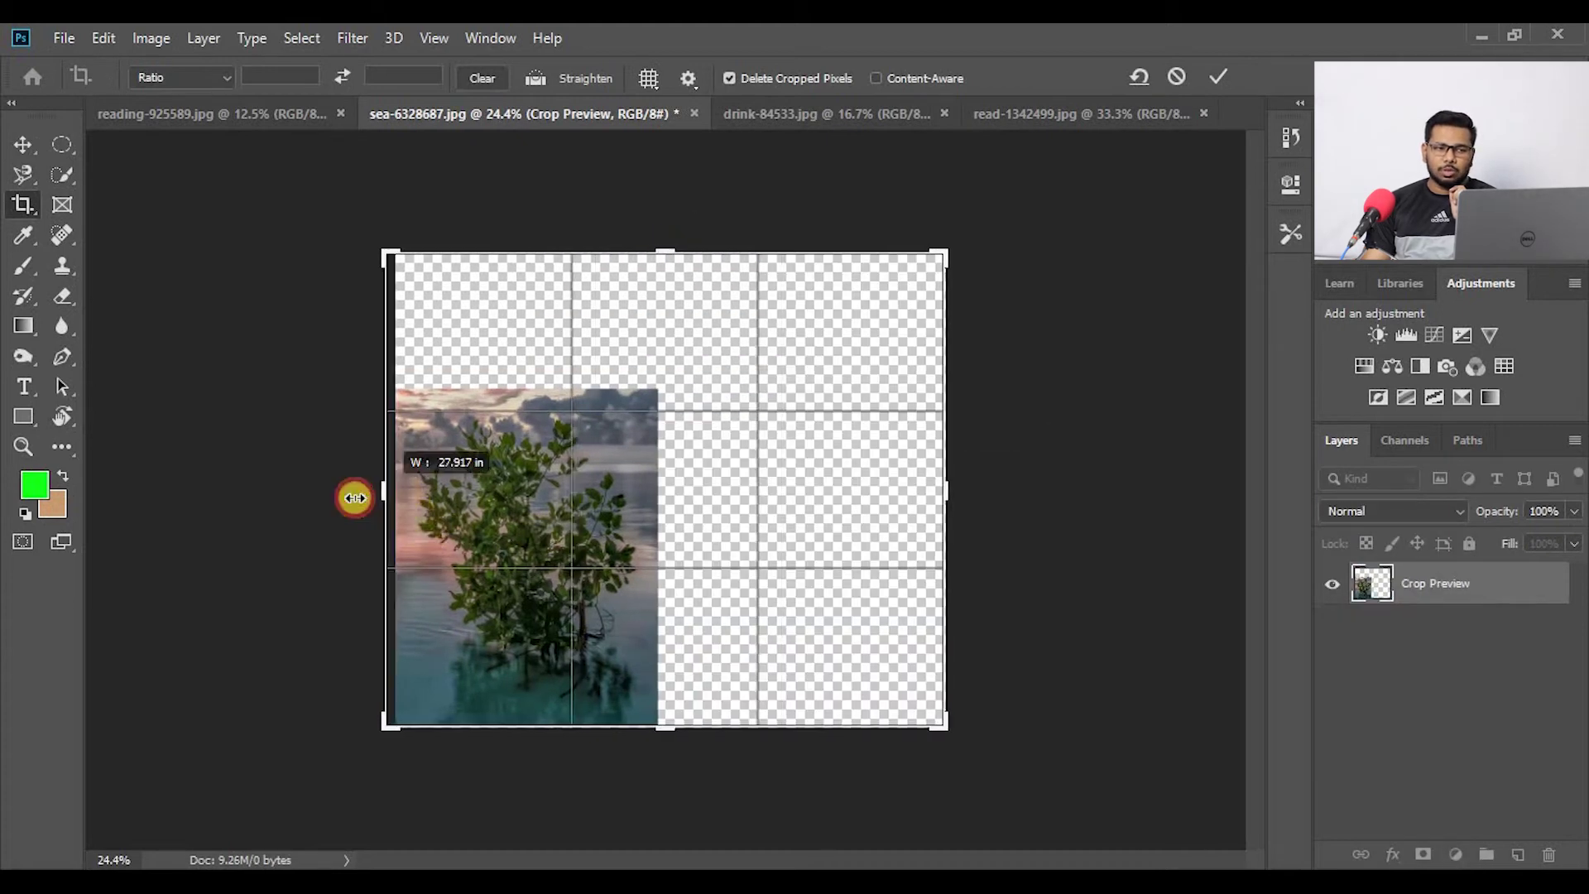
{"action": "left_click_drag", "start_coordinate": [400, 492], "coordinate": [347, 492]}
{"action": "left_click_drag", "start_coordinate": [668, 779], "coordinate": [667, 760]}
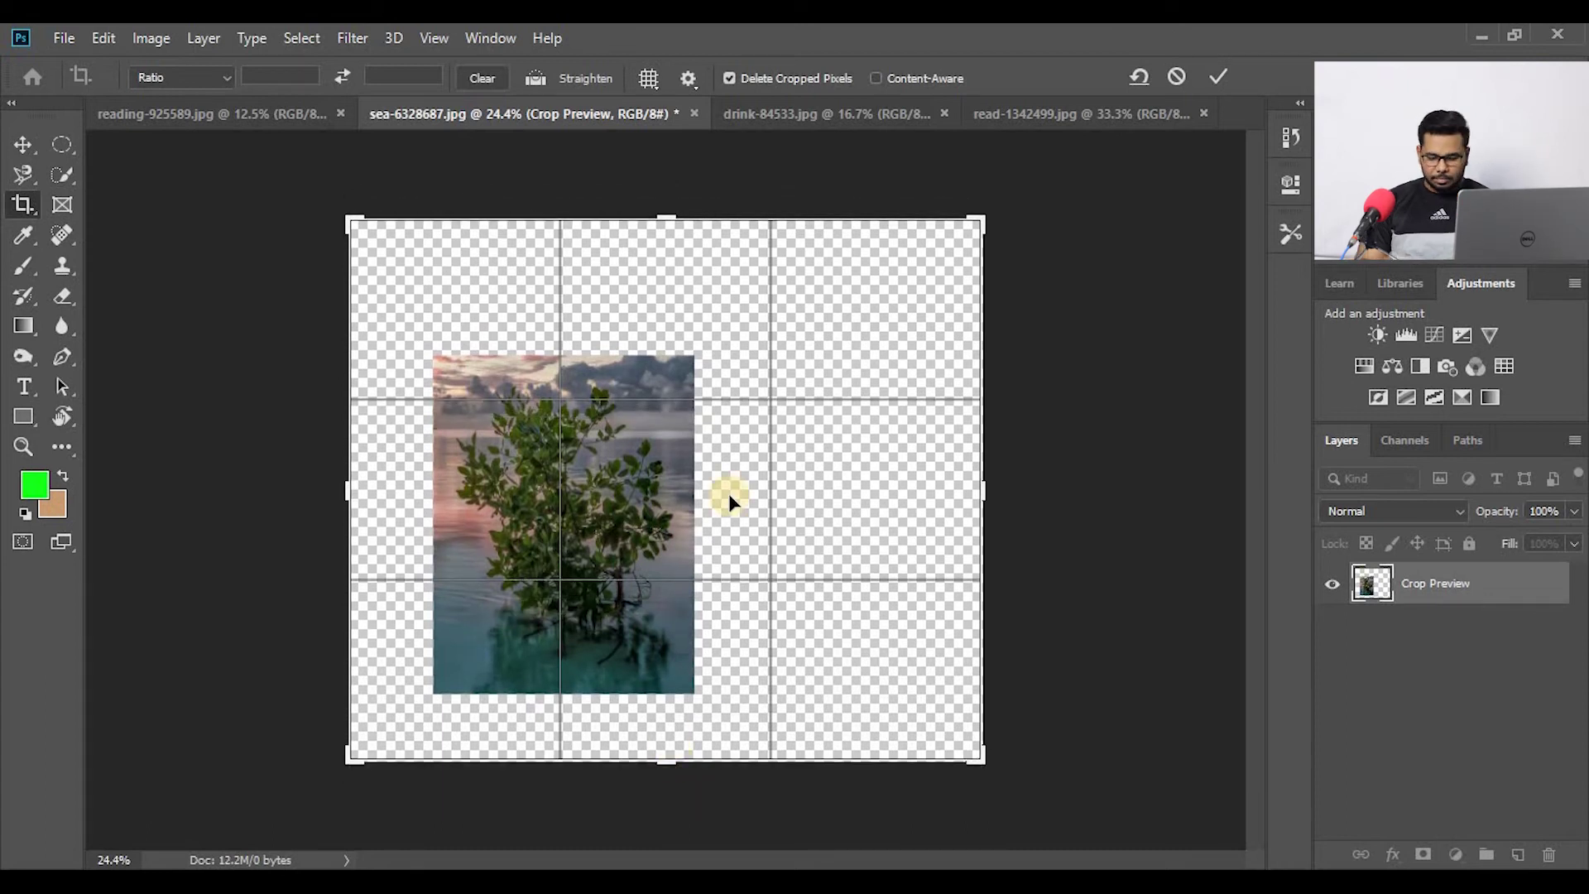
{"action": "key", "text": "Return"}
Undo both the canvas enlargement and the earlier central-tree crop.
{"action": "left_click_drag", "start_coordinate": [520, 531], "coordinate": [869, 472]}
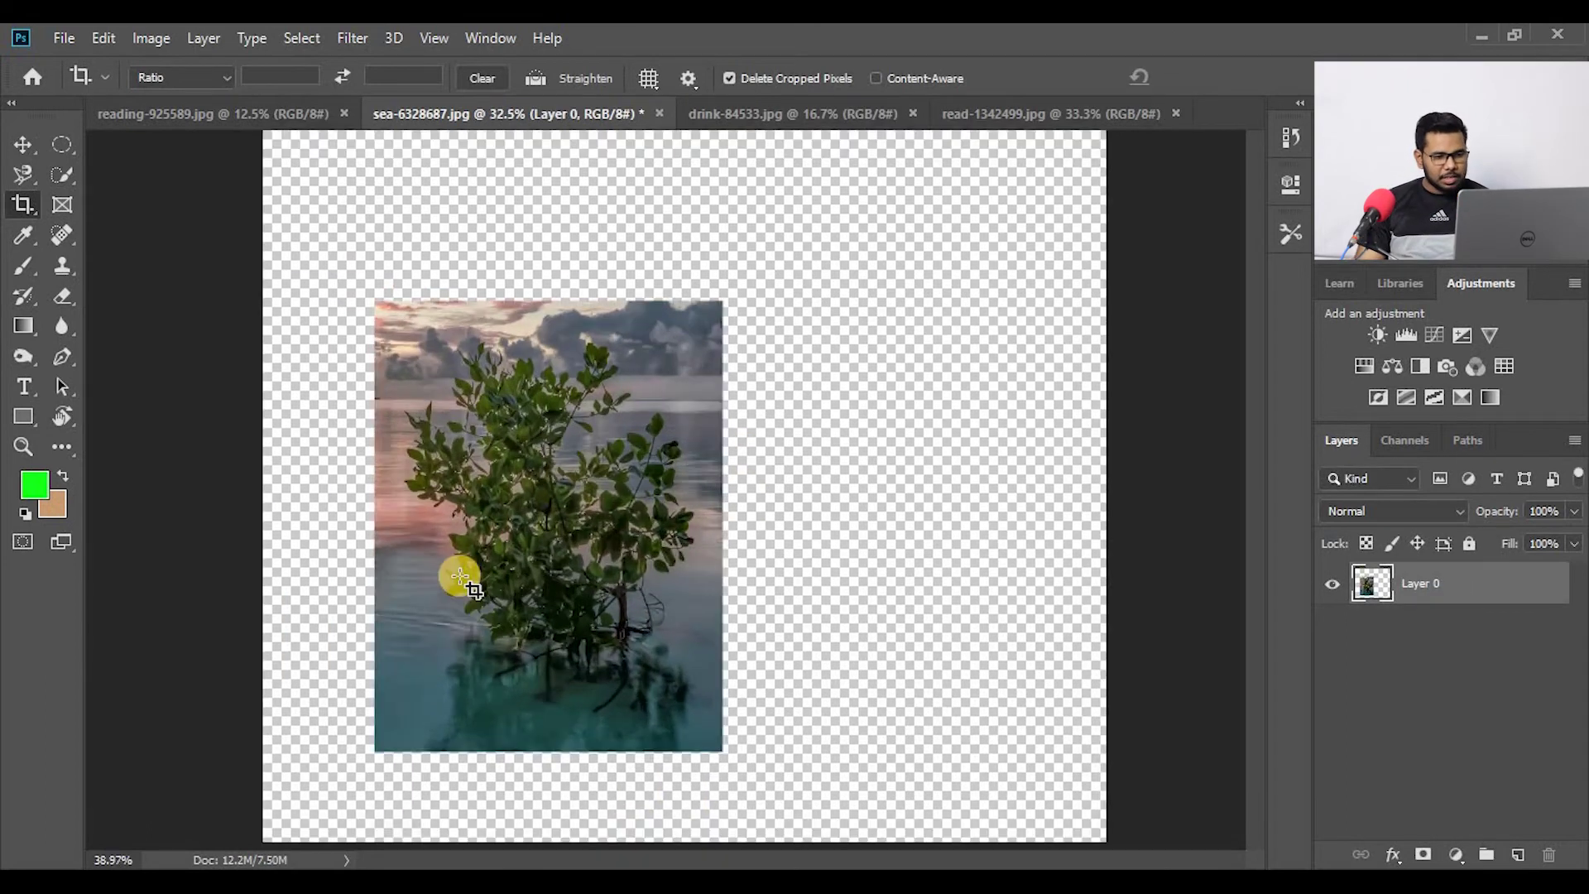
{"action": "scroll", "coordinate": [960, 502], "scroll_direction": "down", "scroll_amount": 2}
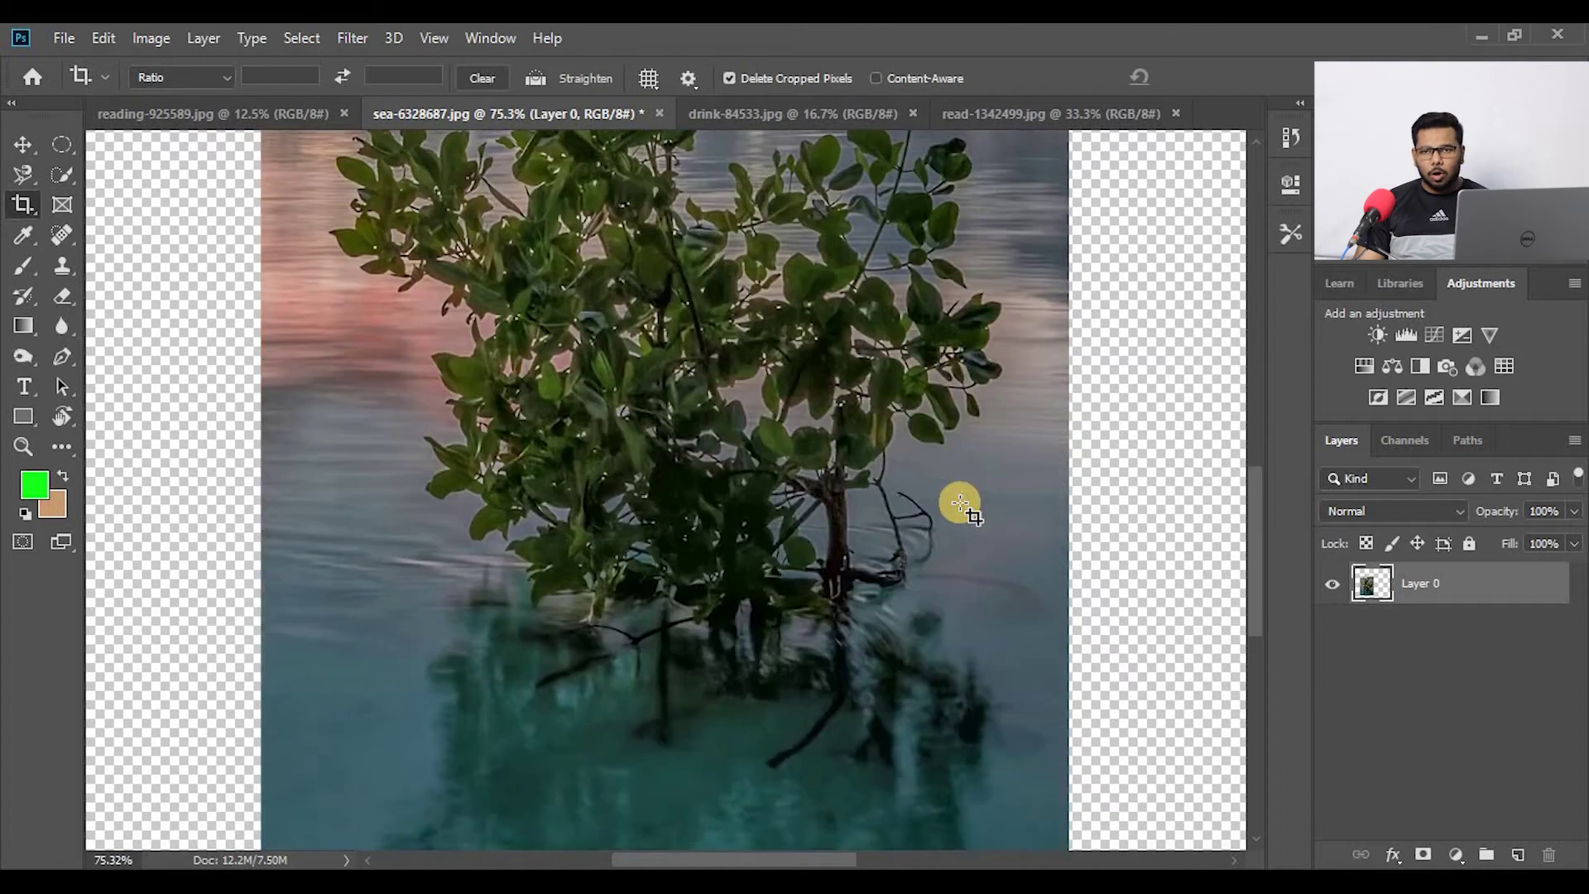
{"action": "scroll", "coordinate": [960, 502], "scroll_direction": "down", "scroll_amount": 2}
{"action": "scroll", "coordinate": [960, 502], "scroll_direction": "down", "scroll_amount": 2}
{"action": "key", "text": "ctrl+z"}
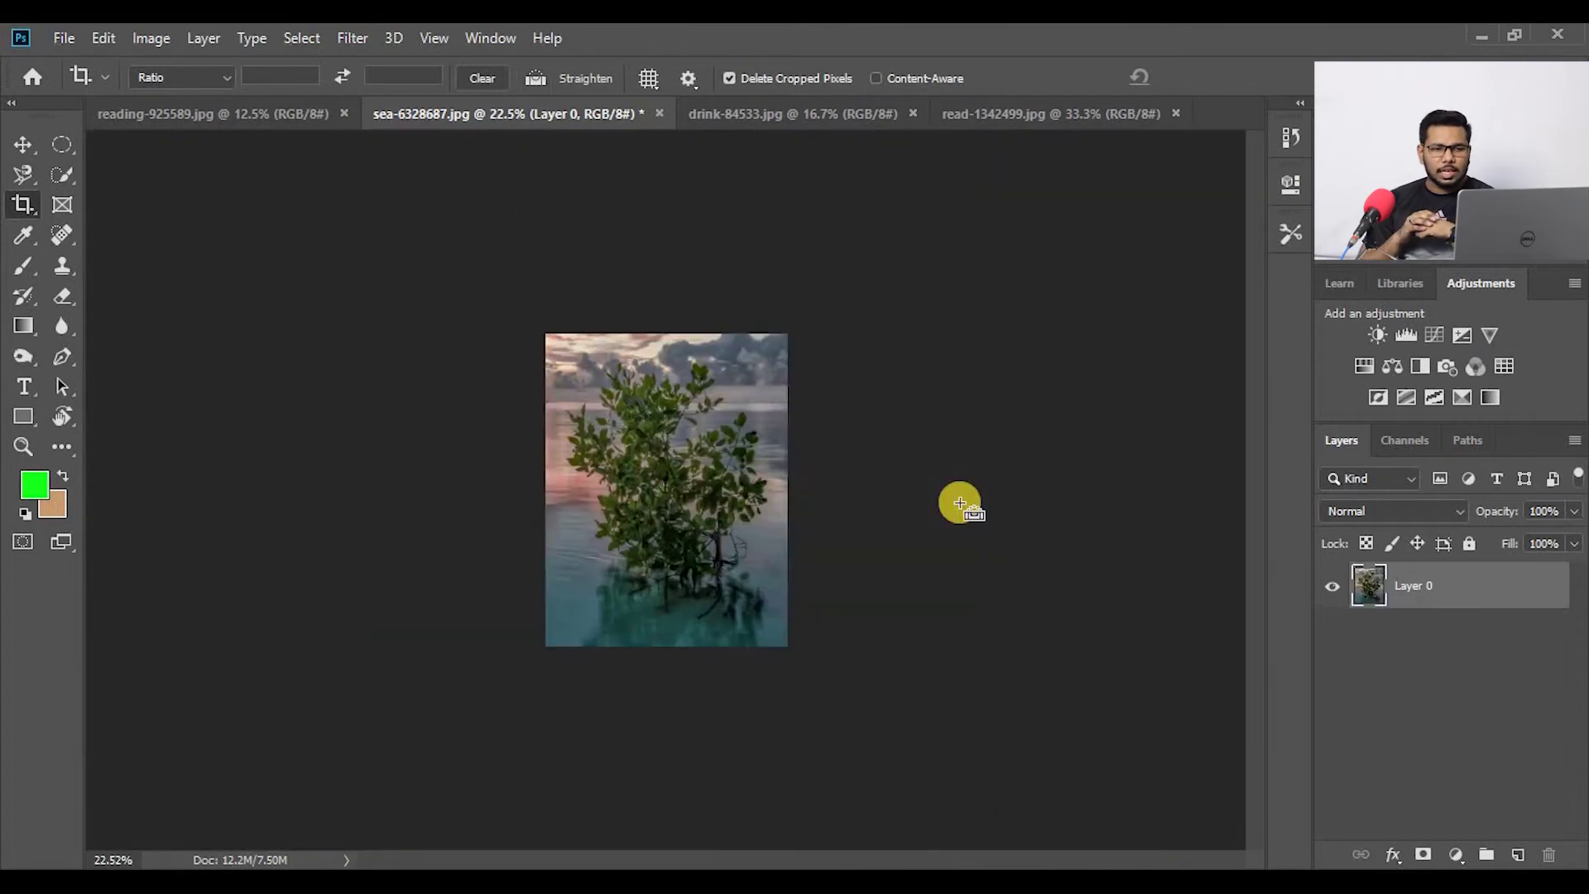
{"action": "key", "text": "ctrl+z"}
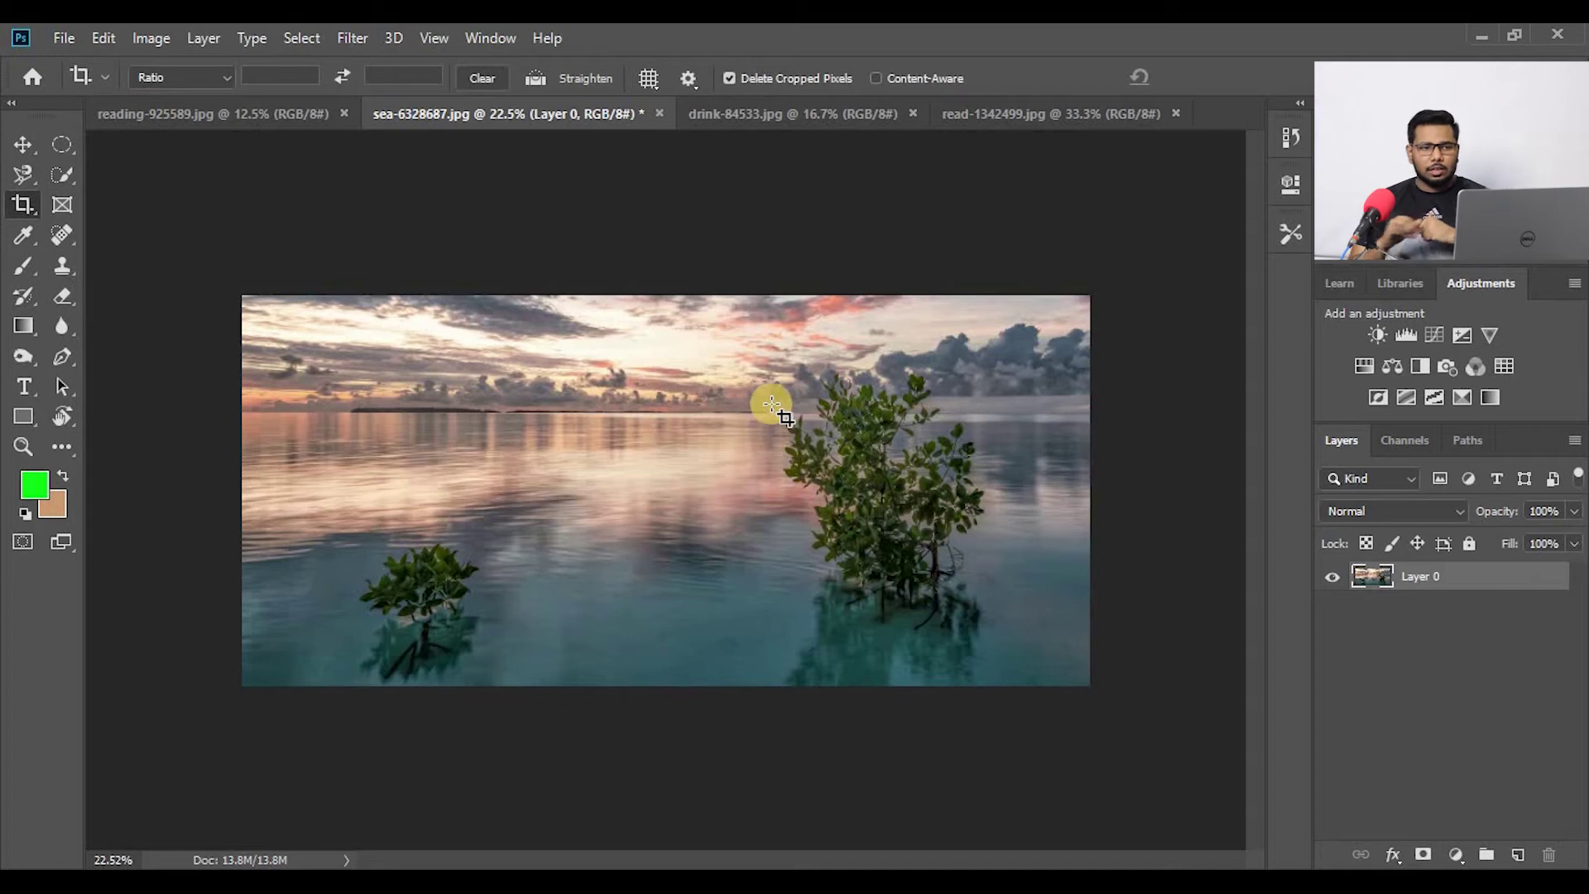
Extend the crop upward above the sky with Content-Aware fill turned on and commit it.
{"action": "left_click", "coordinate": [25, 205]}
{"action": "left_click_drag", "start_coordinate": [669, 296], "coordinate": [676, 264]}
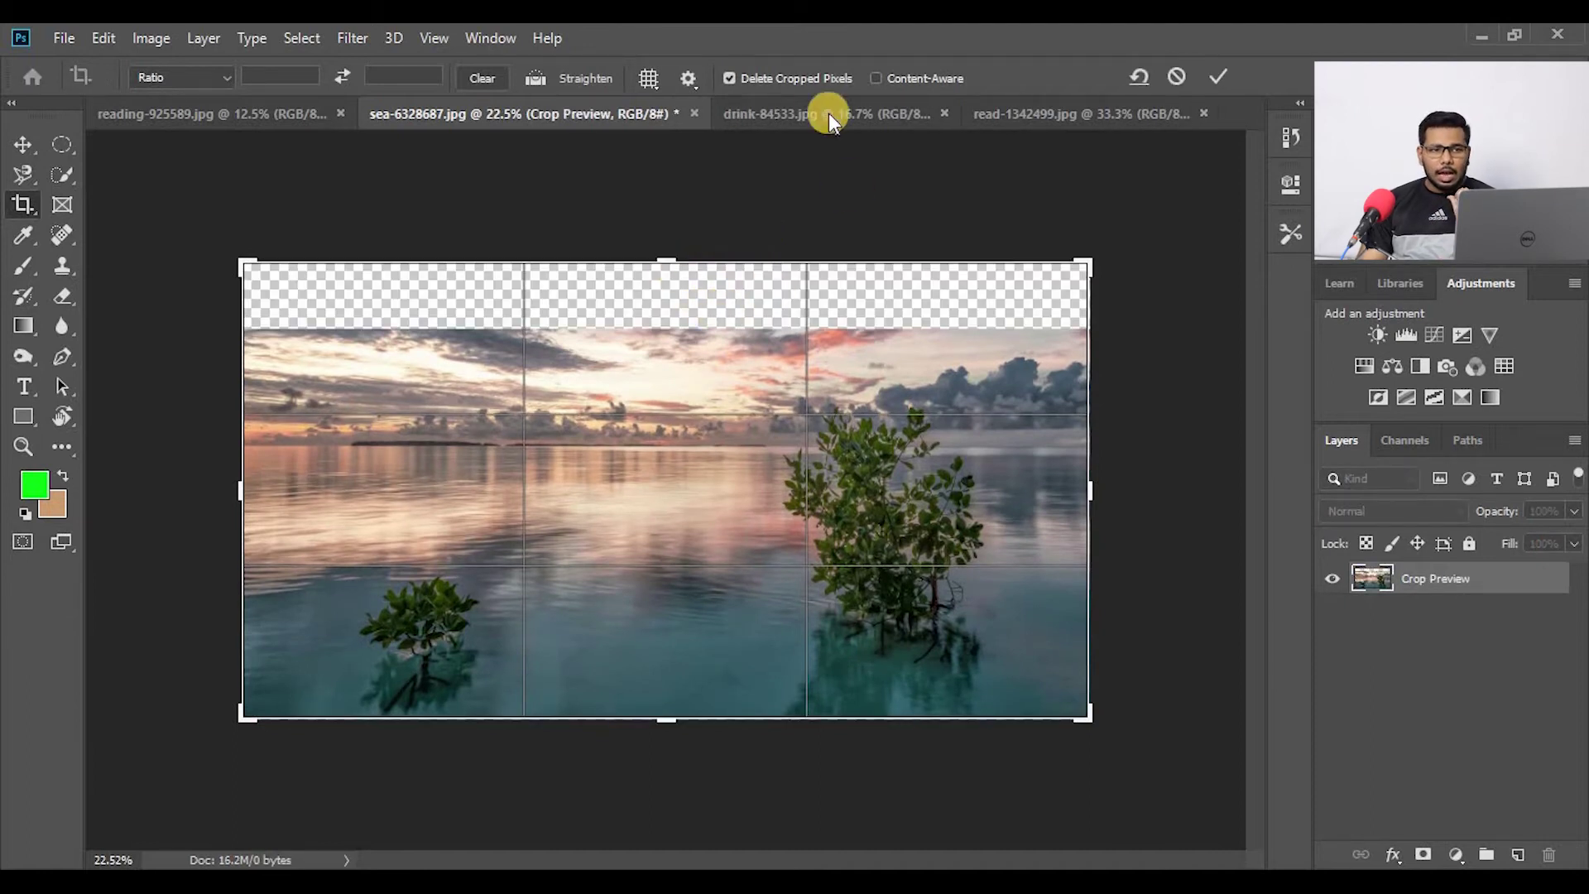
{"action": "left_click", "coordinate": [876, 81]}
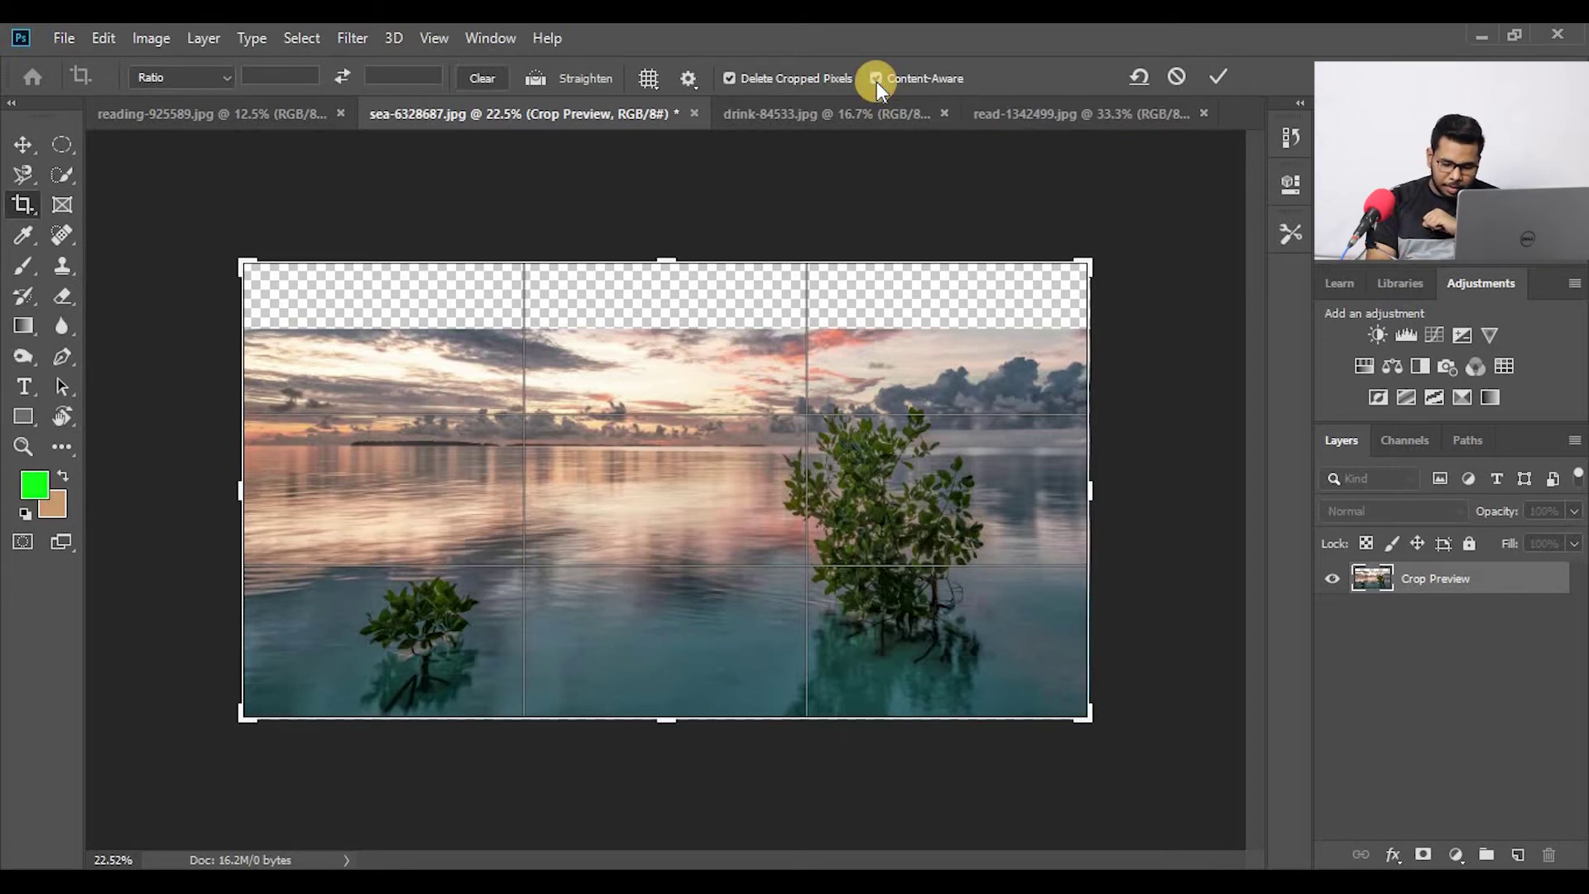
{"action": "key", "text": "Return"}
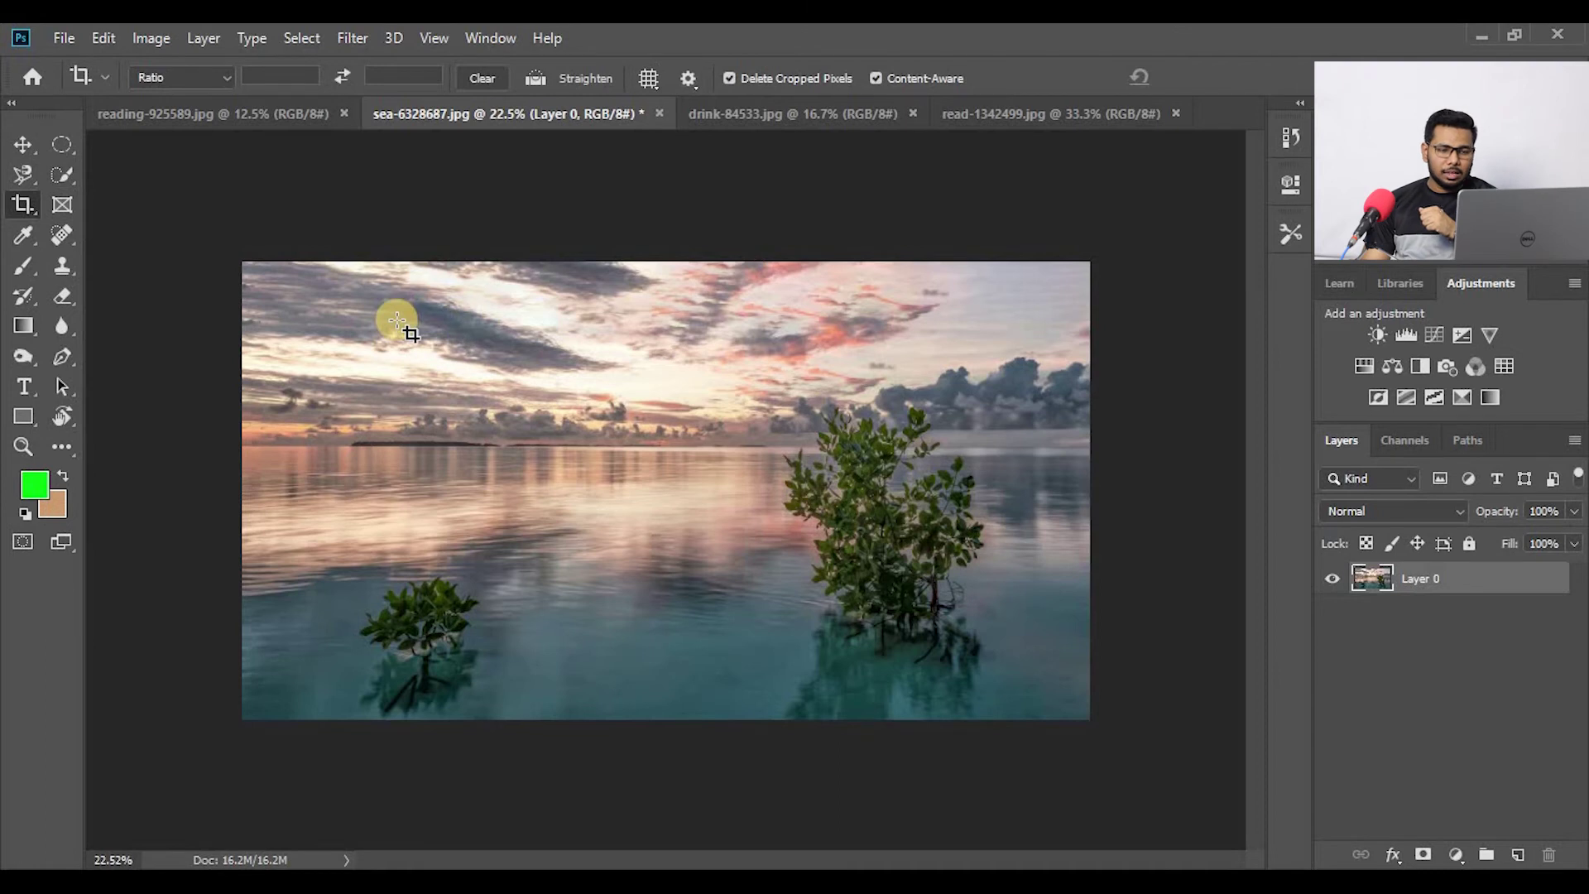
{"action": "key", "text": "alt"}
{"action": "scroll", "coordinate": [375, 321], "scroll_direction": "up", "scroll_amount": 3}
{"action": "scroll", "coordinate": [356, 320], "scroll_direction": "down", "scroll_amount": 1}
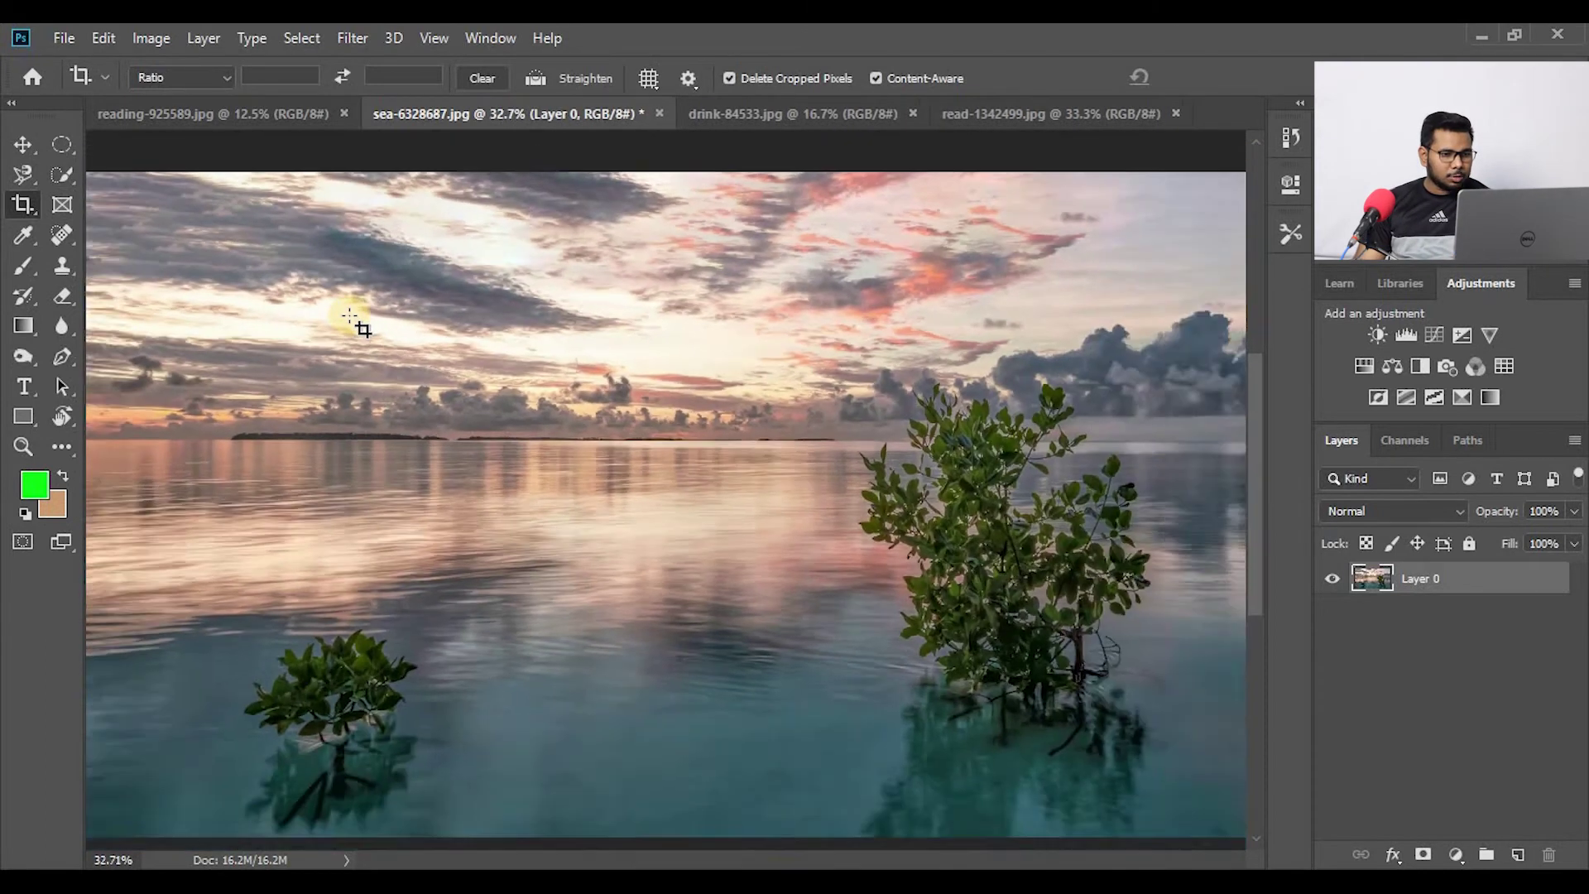
{"action": "scroll", "coordinate": [356, 320], "scroll_direction": "down", "scroll_amount": 1}
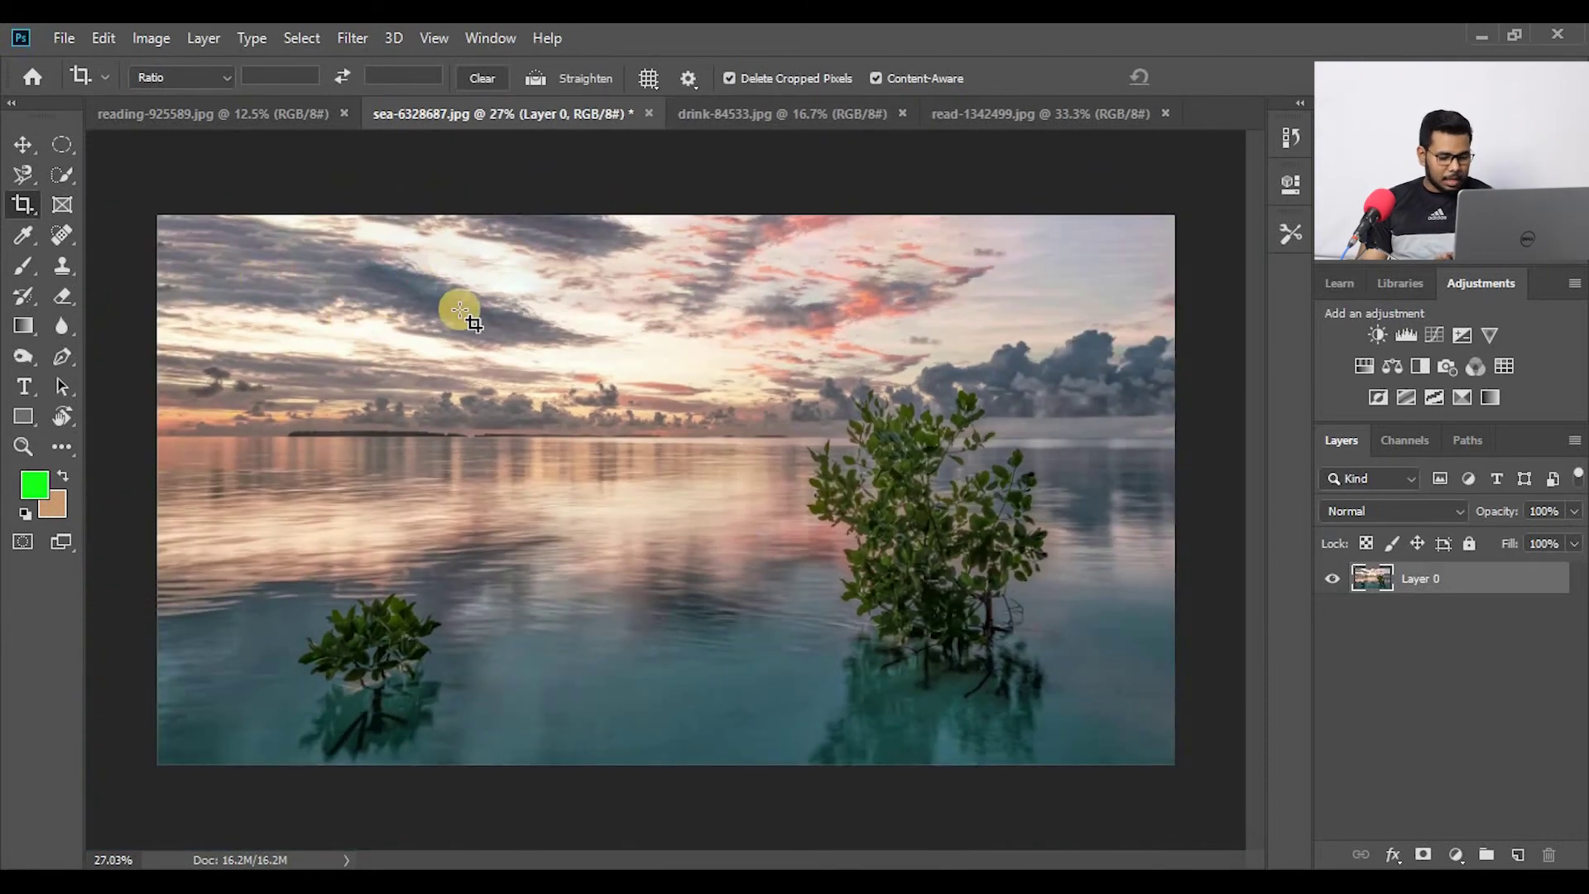
{"action": "scroll", "coordinate": [460, 311], "scroll_direction": "down", "scroll_amount": 2}
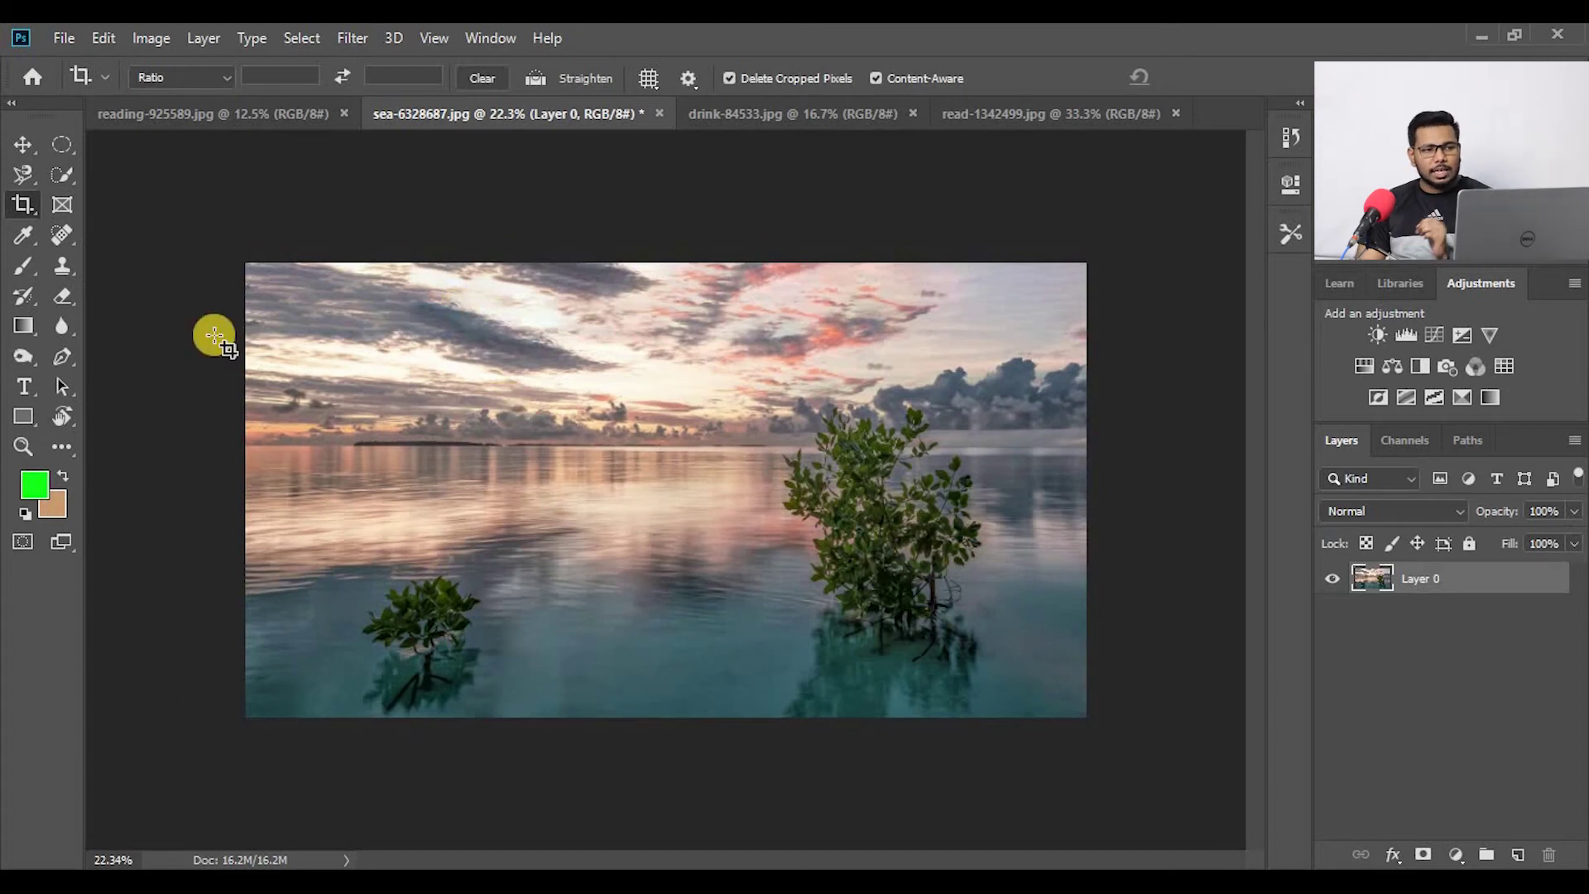
Widen the photo past its left edge with Content-Aware fill, then switch to another photo.
{"action": "left_click", "coordinate": [25, 204]}
{"action": "left_click_drag", "start_coordinate": [241, 494], "coordinate": [216, 498]}
{"action": "key", "text": "Return"}
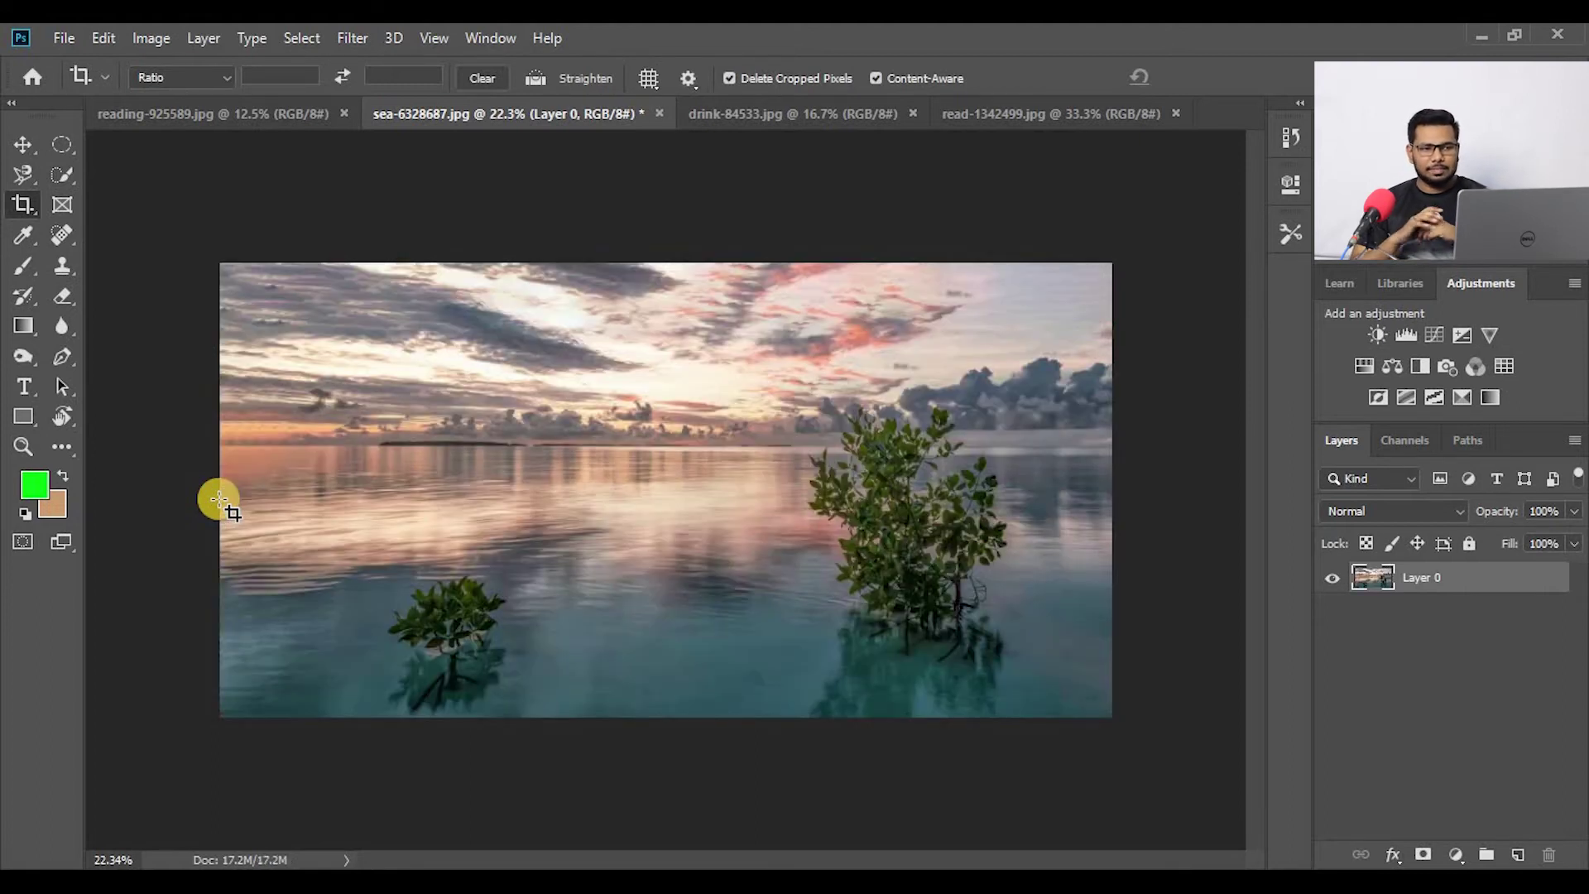
{"action": "scroll", "coordinate": [337, 539], "scroll_direction": "up", "scroll_amount": 3}
{"action": "scroll", "coordinate": [538, 450], "scroll_direction": "down", "scroll_amount": 2}
{"action": "scroll", "coordinate": [542, 451], "scroll_direction": "down", "scroll_amount": 1}
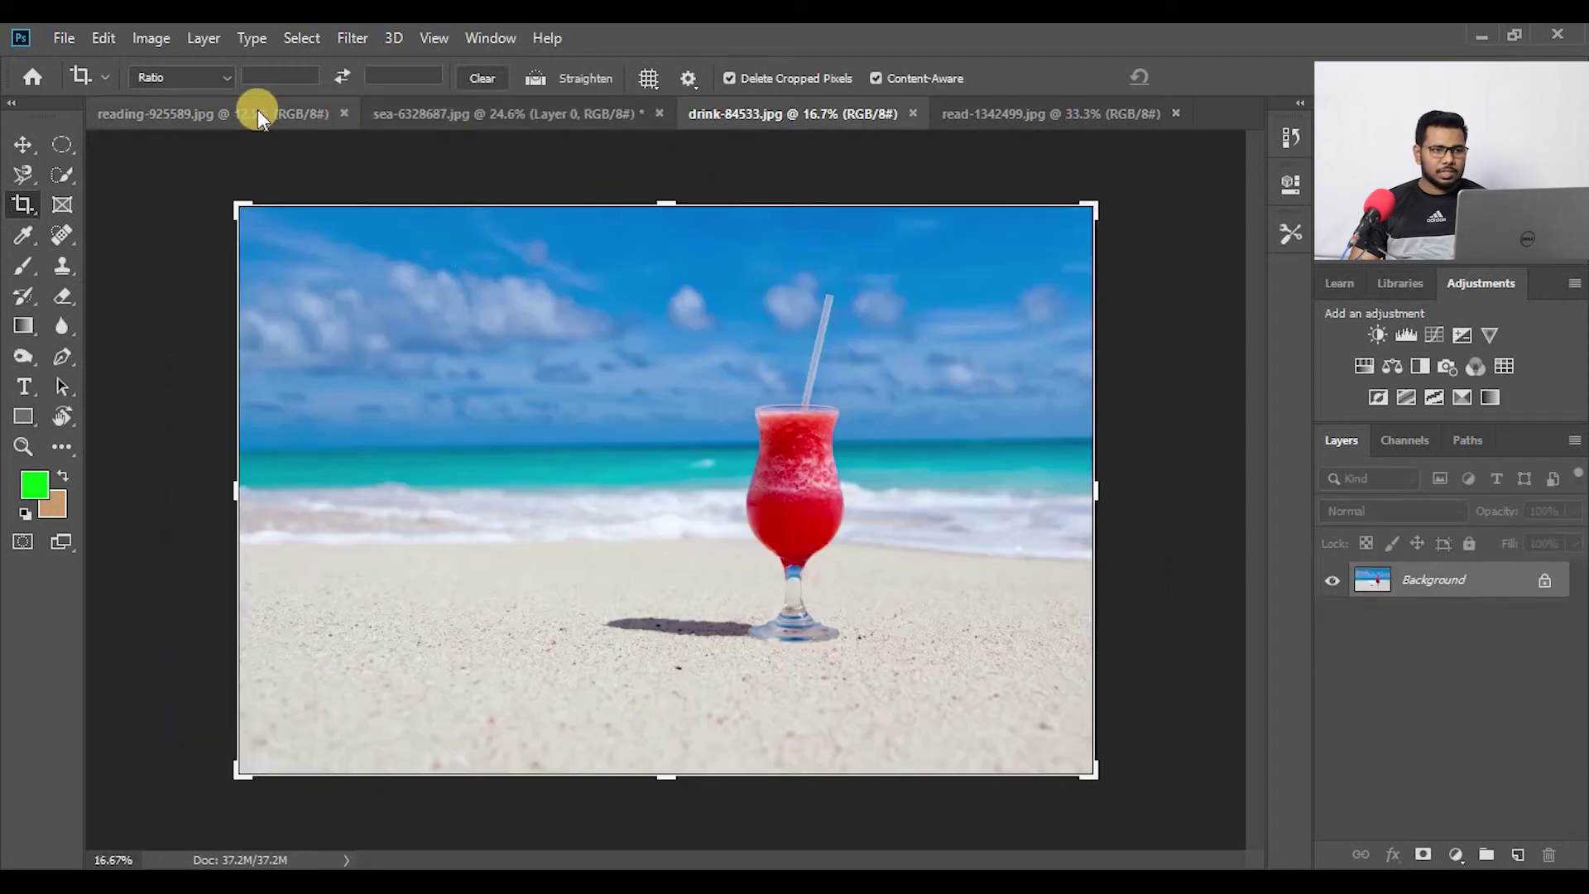
{"action": "left_click", "coordinate": [256, 109]}
Switch to read-1342499.jpg and select the Perspective Crop Tool.
{"action": "left_click", "coordinate": [1063, 112]}
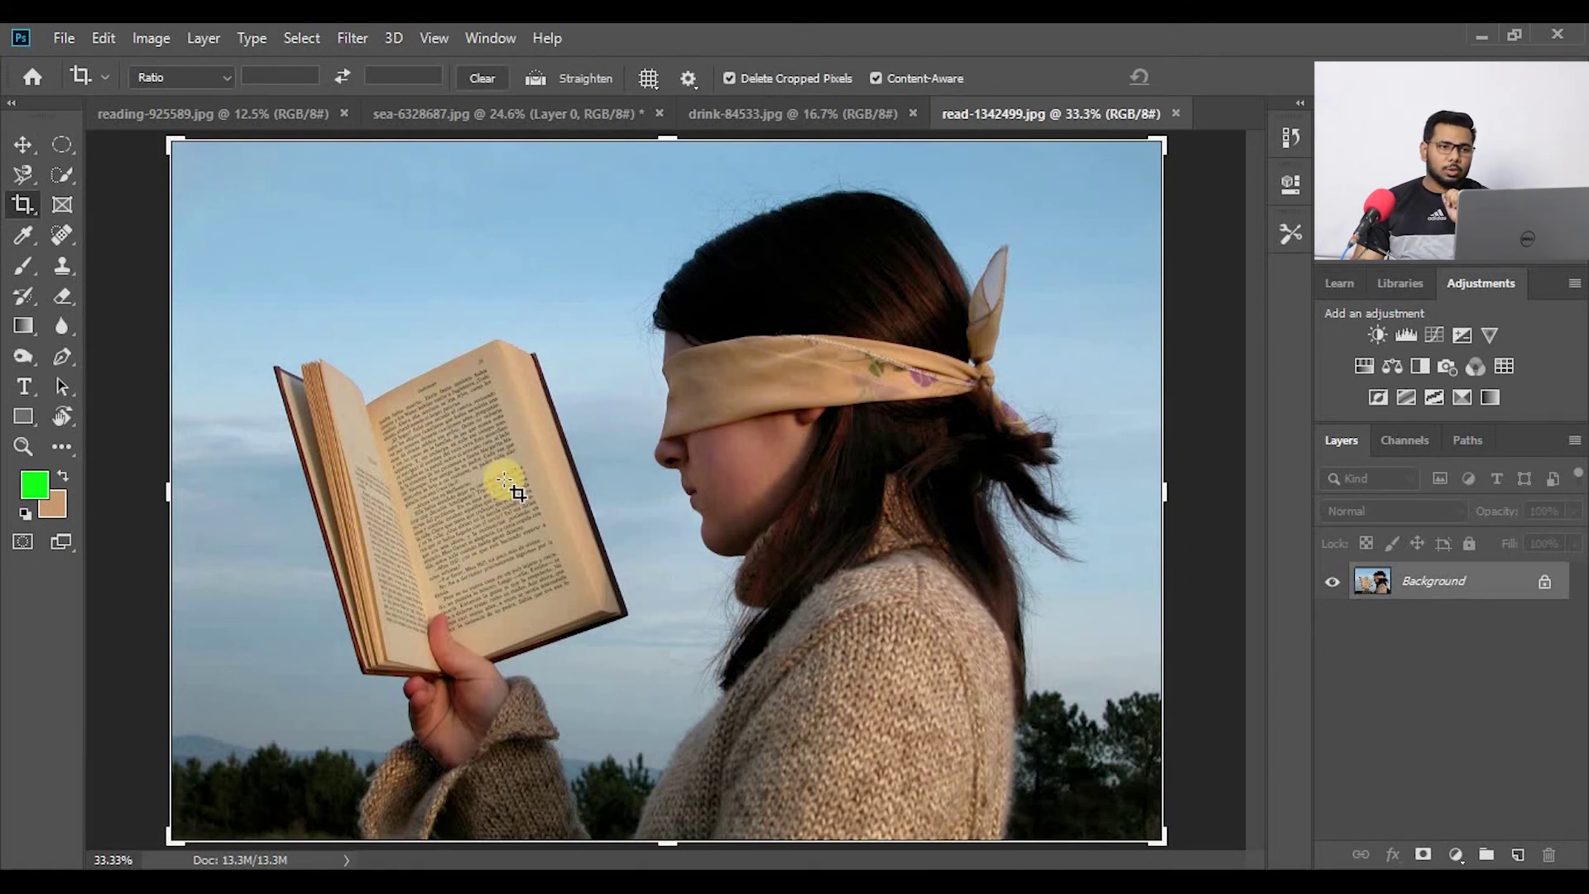
{"action": "right_click", "coordinate": [33, 210]}
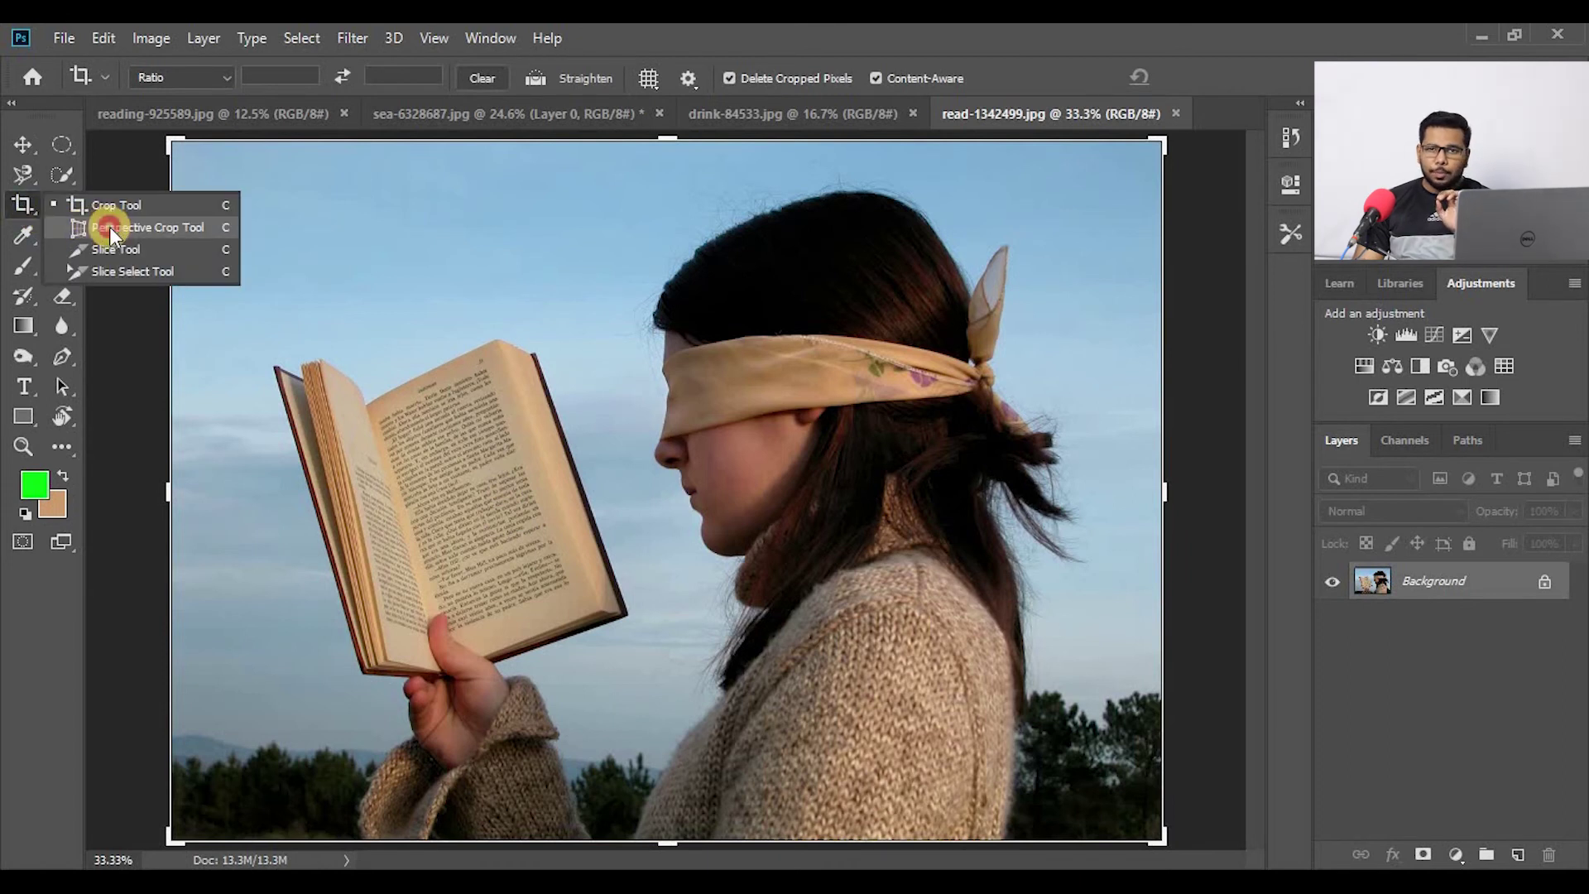
{"action": "left_click", "coordinate": [109, 226]}
{"action": "right_click", "coordinate": [23, 212]}
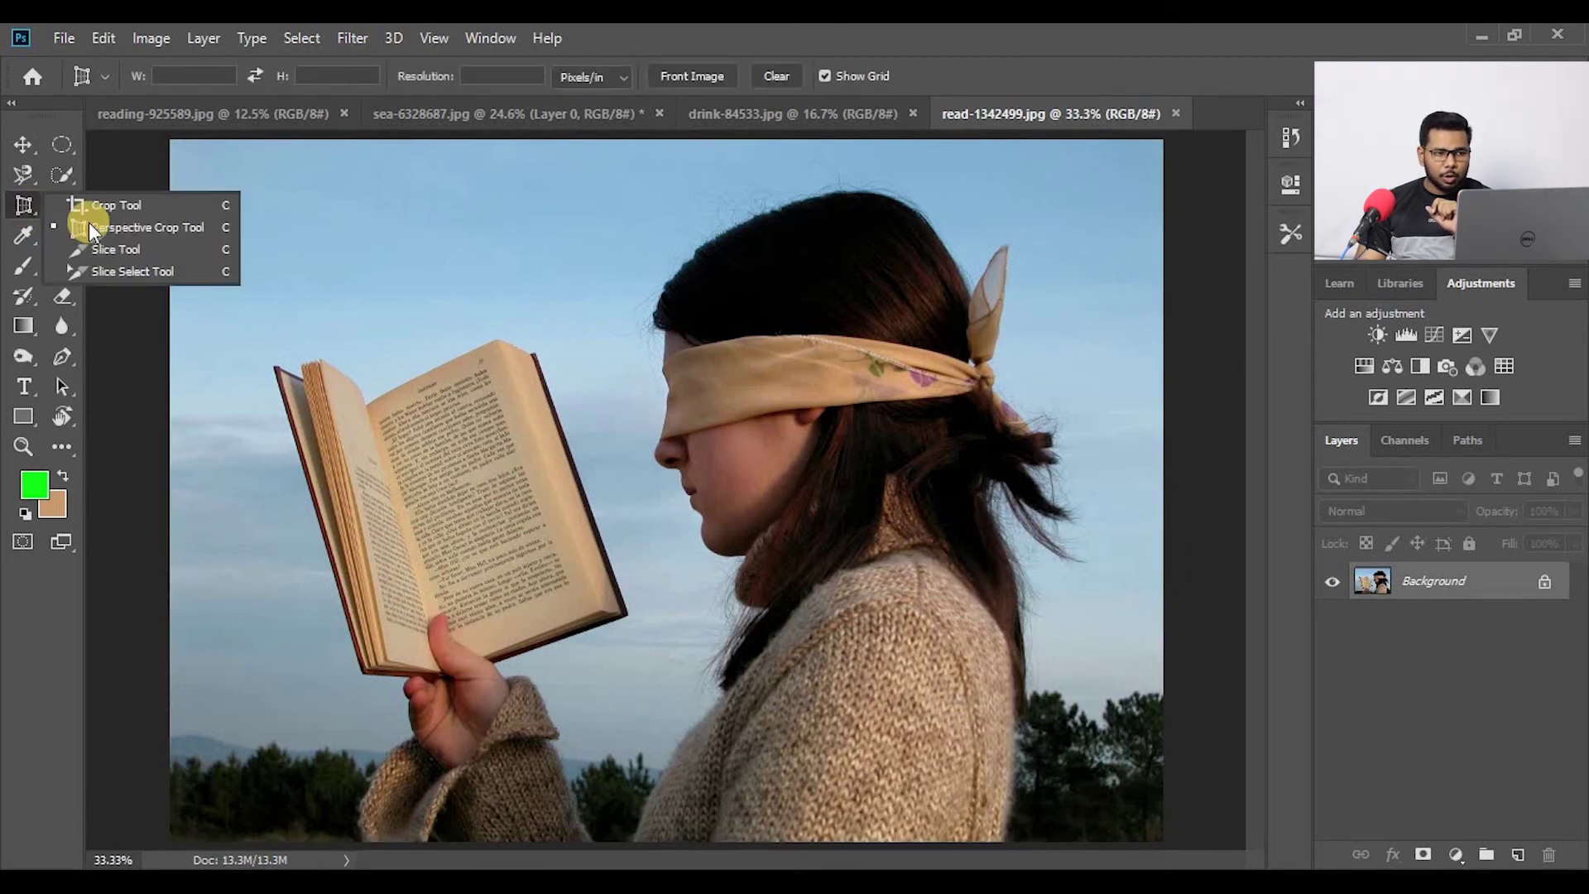
{"action": "left_click", "coordinate": [172, 235]}
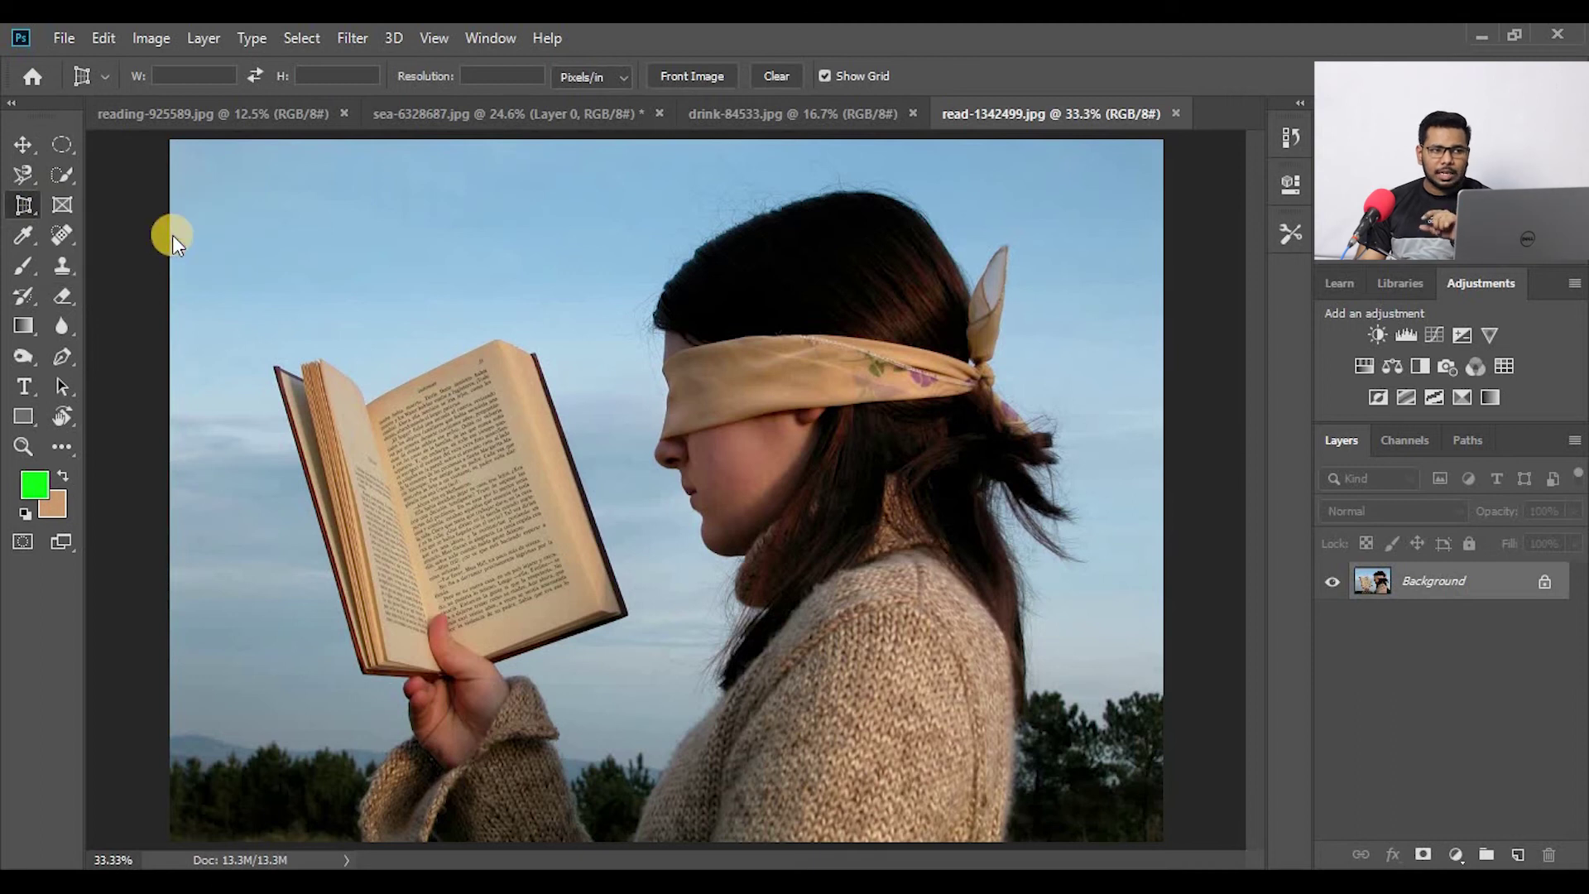
Mark the four corners of the book's right-hand page with Perspective Crop.
{"action": "left_click", "coordinate": [367, 403]}
{"action": "left_click", "coordinate": [498, 341]}
{"action": "left_click", "coordinate": [506, 371]}
{"action": "key", "text": "BackSpace"}
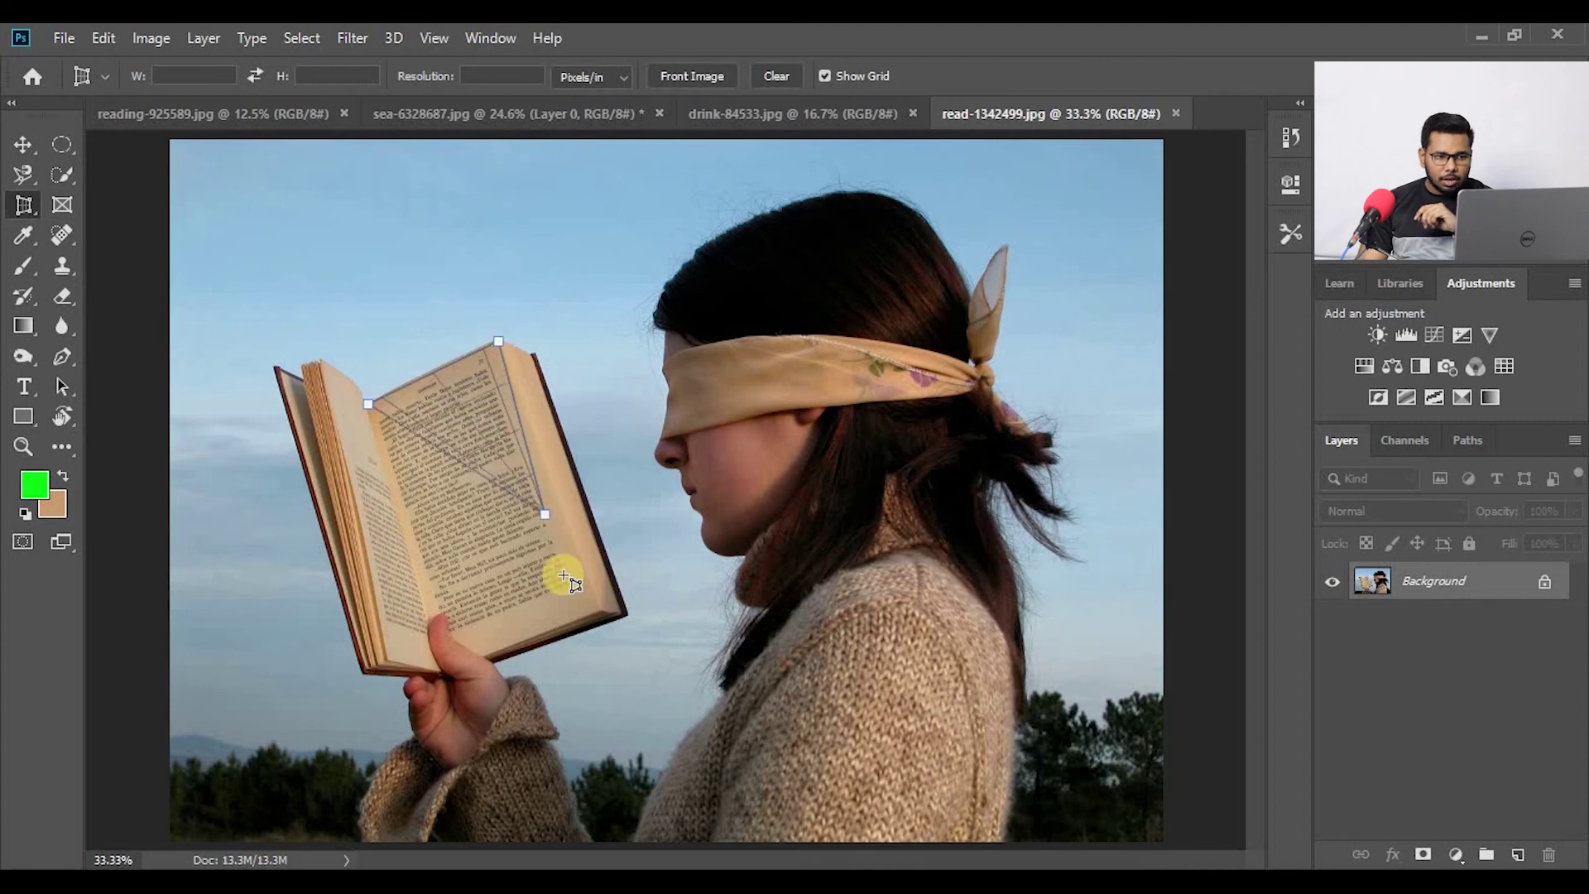
{"action": "left_click", "coordinate": [605, 613]}
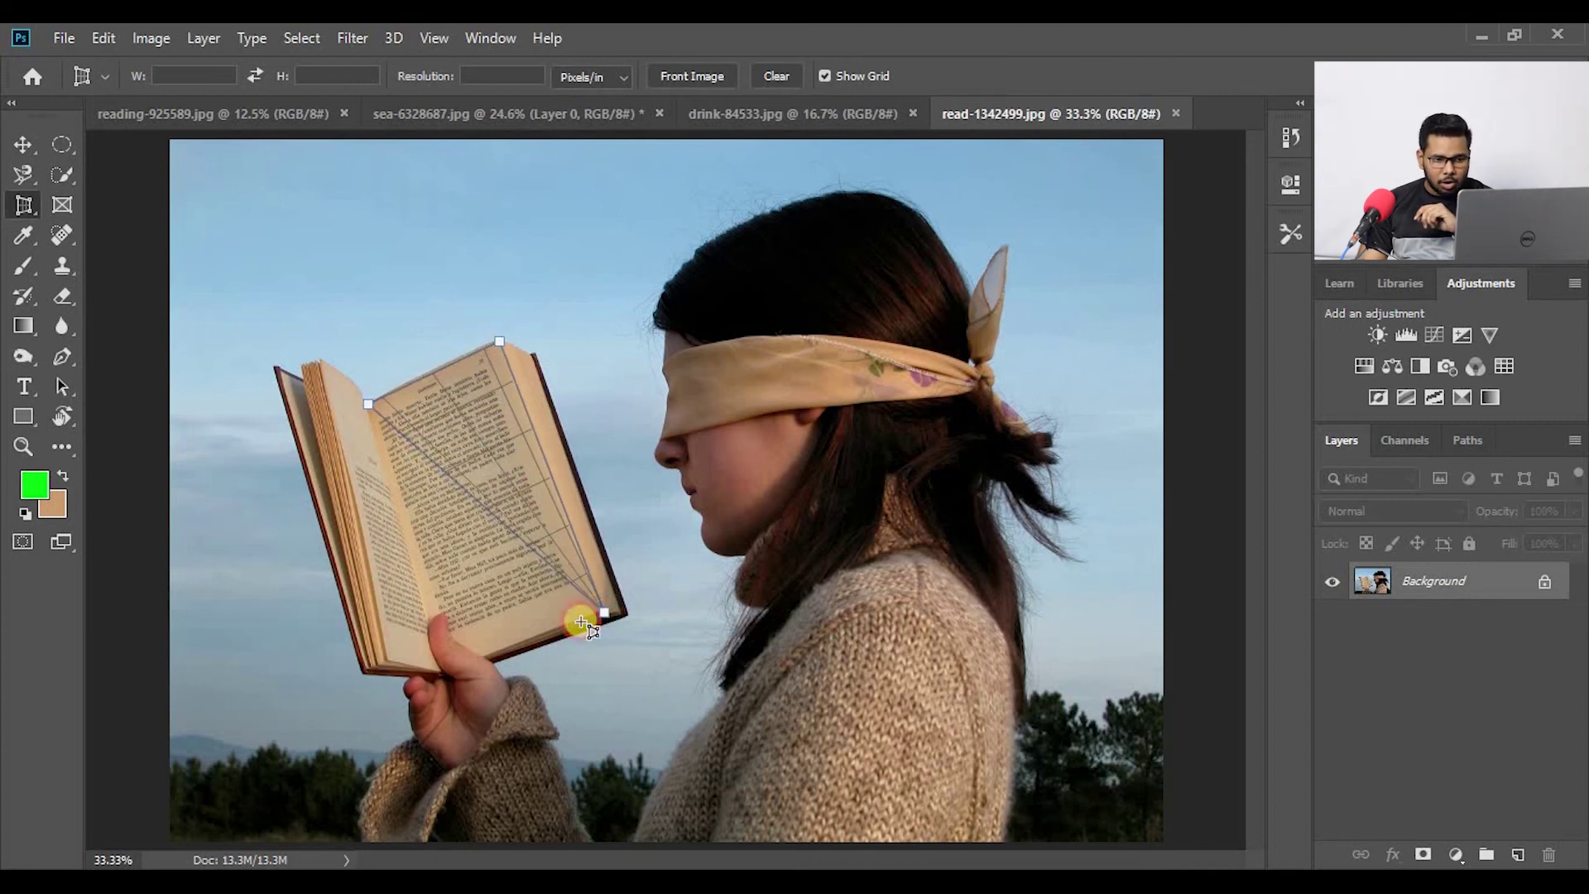
{"action": "left_click", "coordinate": [441, 667]}
Commit the perspective crop, flattening the right-hand page into a rectangle.
{"action": "scroll", "coordinate": [473, 579], "scroll_direction": "up", "scroll_amount": 2}
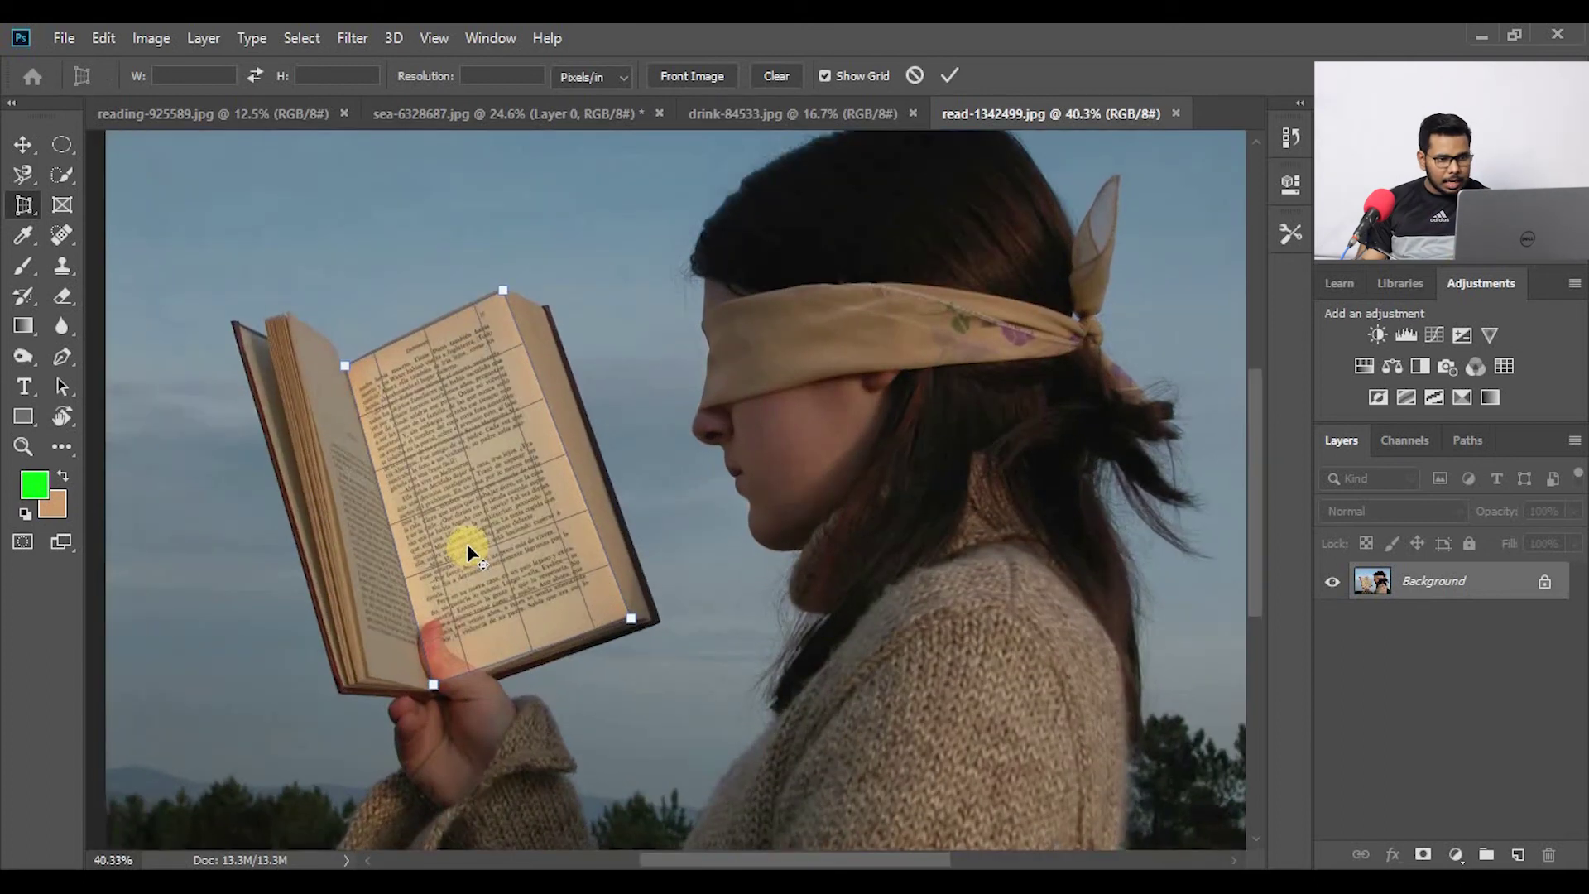
{"action": "scroll", "coordinate": [467, 548], "scroll_direction": "up", "scroll_amount": 2}
{"action": "scroll", "coordinate": [472, 521], "scroll_direction": "up", "scroll_amount": 2}
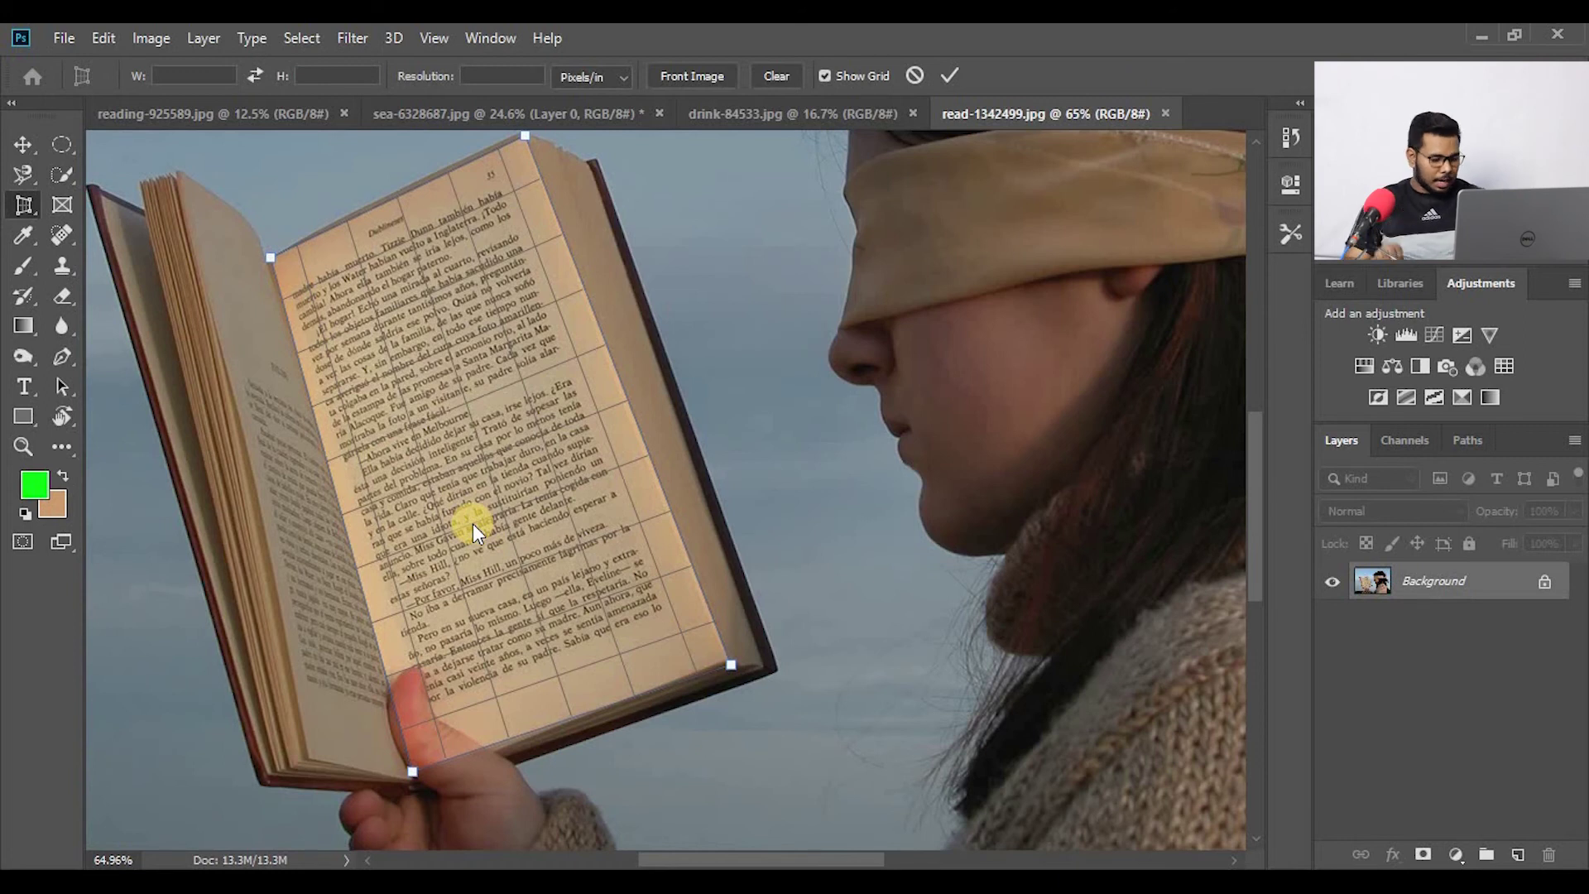
{"action": "scroll", "coordinate": [513, 535], "scroll_direction": "down", "scroll_amount": 1}
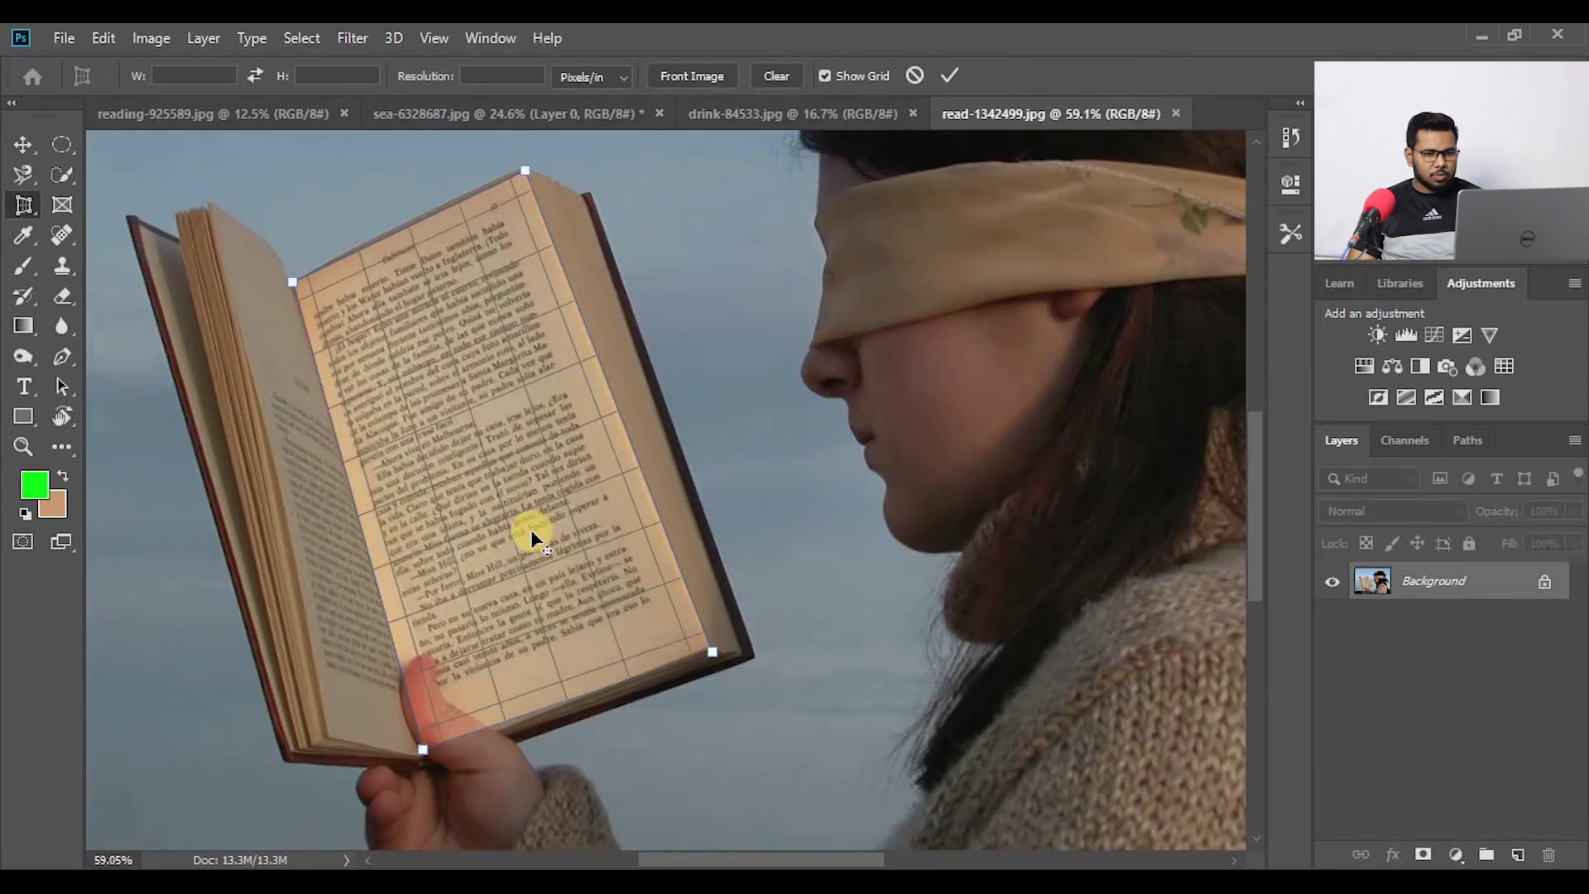
{"action": "scroll", "coordinate": [530, 531], "scroll_direction": "down", "scroll_amount": 1}
{"action": "scroll", "coordinate": [533, 531], "scroll_direction": "down", "scroll_amount": 1}
{"action": "scroll", "coordinate": [532, 531], "scroll_direction": "down", "scroll_amount": 1}
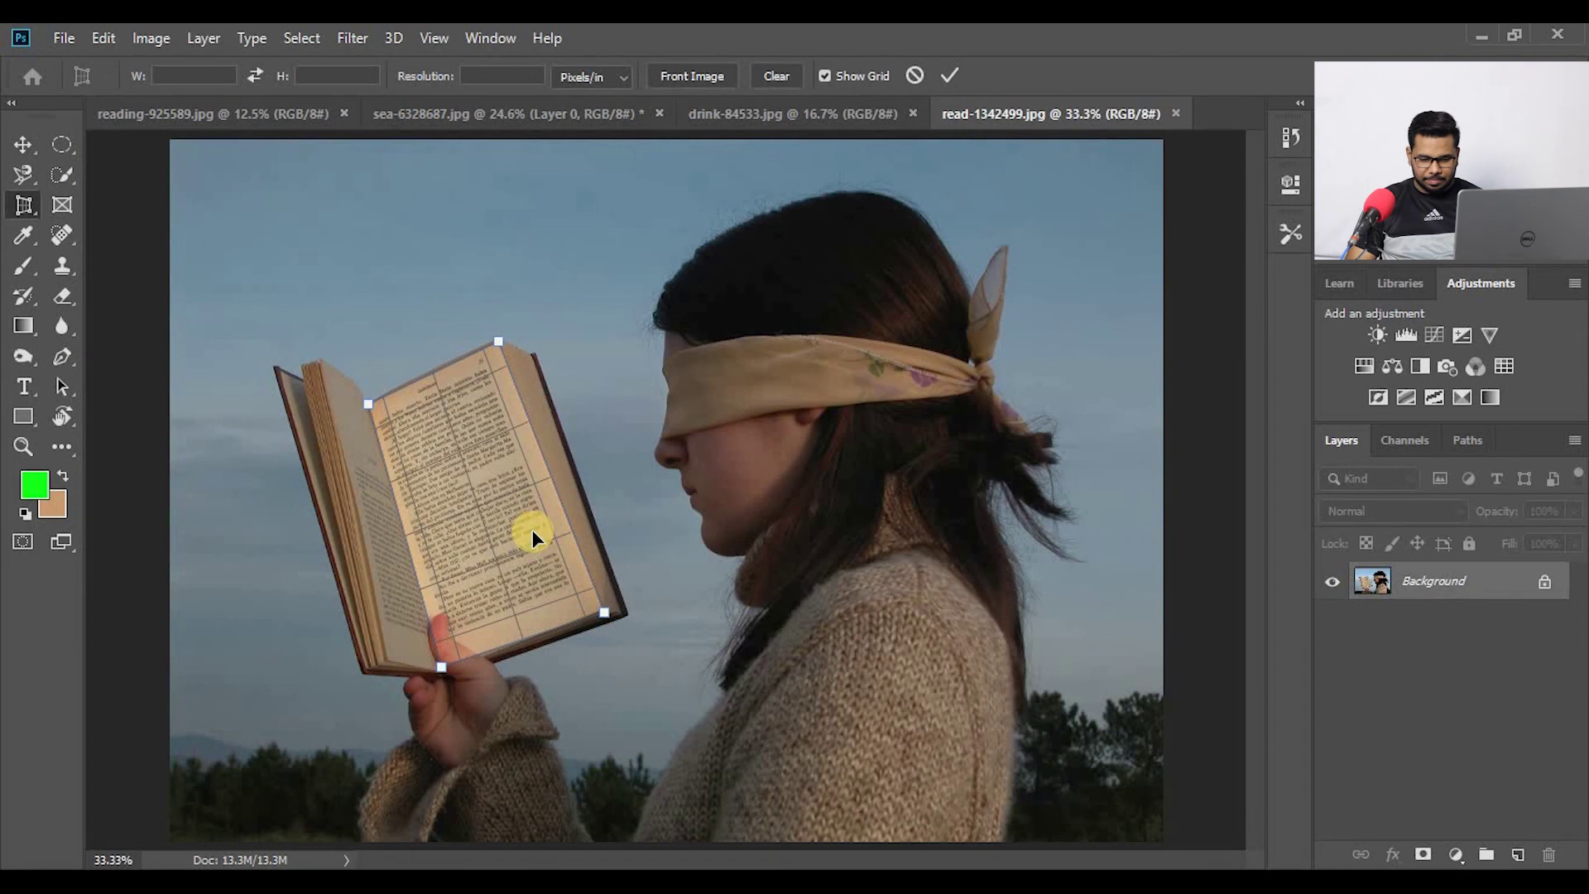
{"action": "key", "text": "Return"}
Inspect the flattened page, undo the perspective crop, and switch to reading-925589.jpg.
{"action": "scroll", "coordinate": [655, 500], "scroll_direction": "up", "scroll_amount": 1}
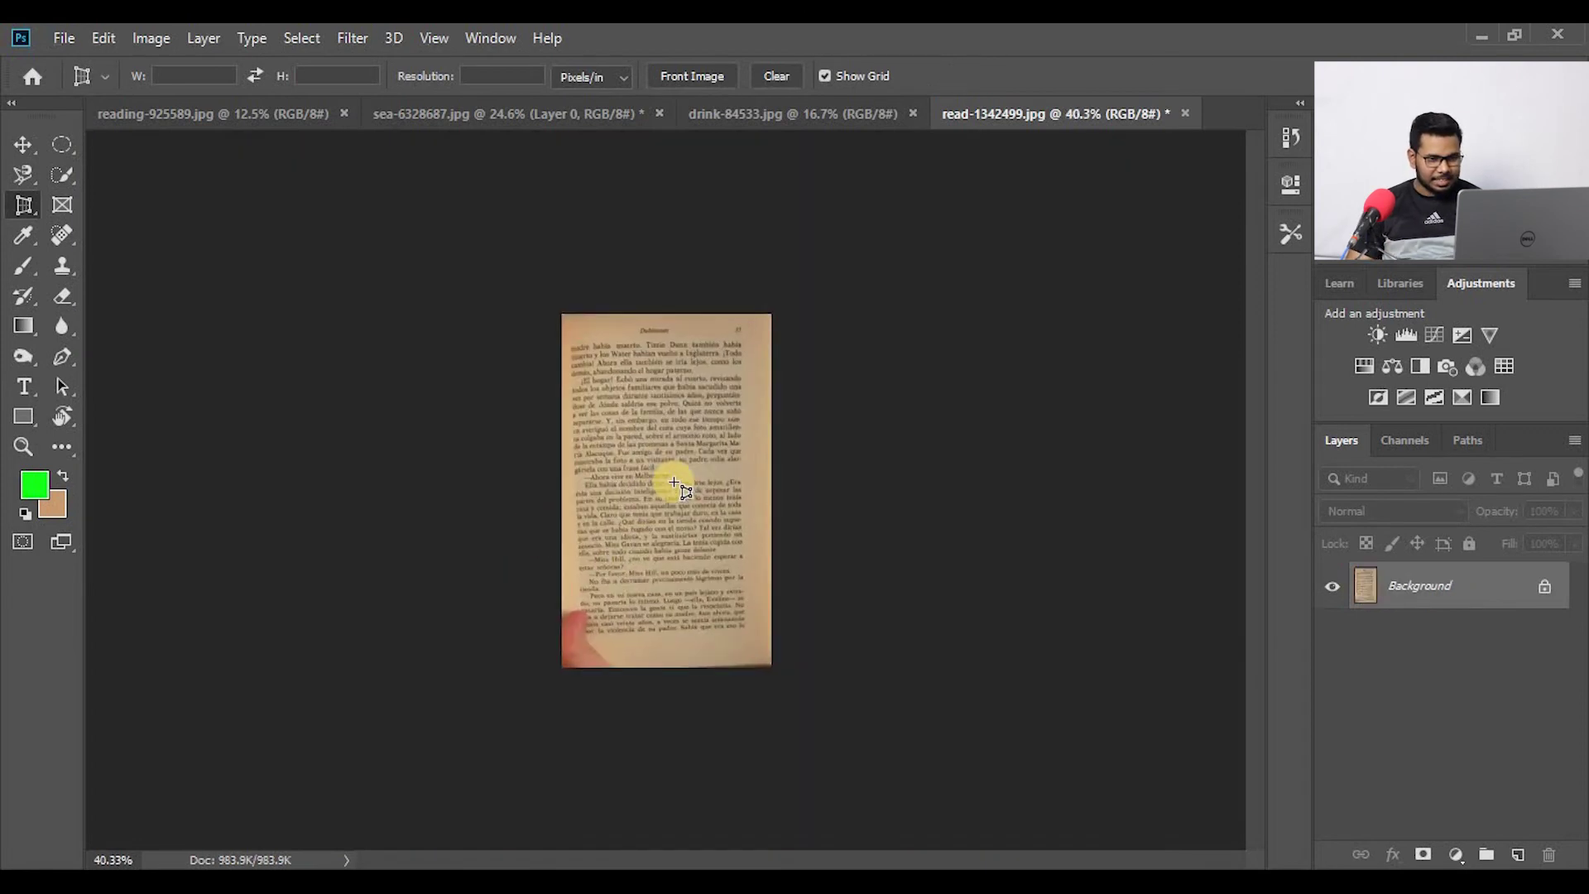
{"action": "scroll", "coordinate": [668, 637], "scroll_direction": "up", "scroll_amount": 2}
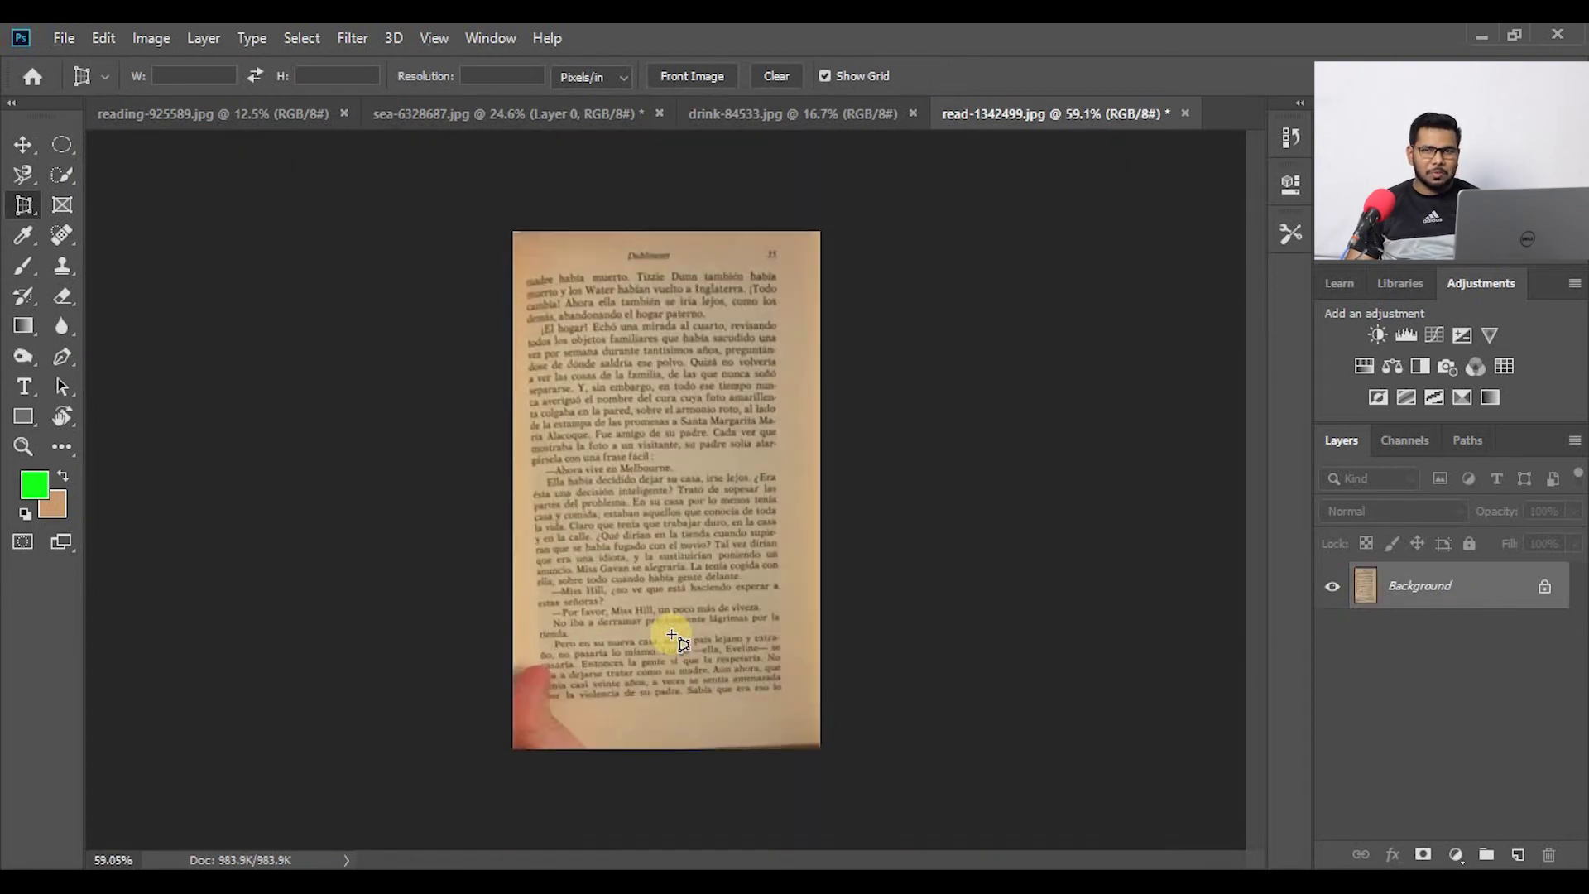
{"action": "scroll", "coordinate": [598, 196], "scroll_direction": "up", "scroll_amount": 1}
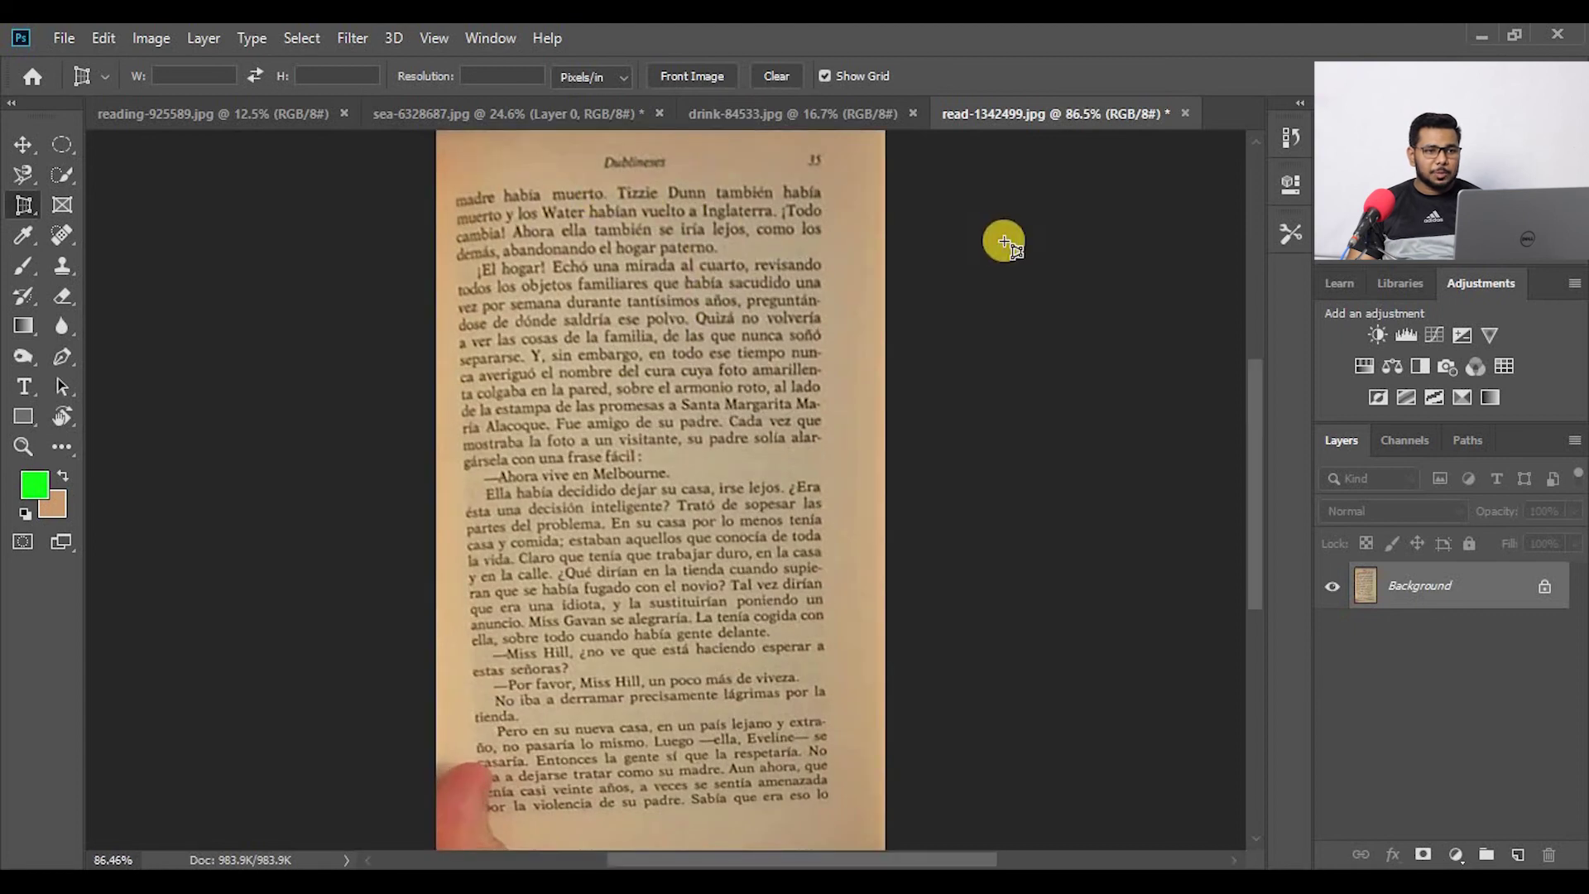
{"action": "scroll", "coordinate": [687, 356], "scroll_direction": "up", "scroll_amount": 2}
{"action": "scroll", "coordinate": [709, 454], "scroll_direction": "down", "scroll_amount": 1}
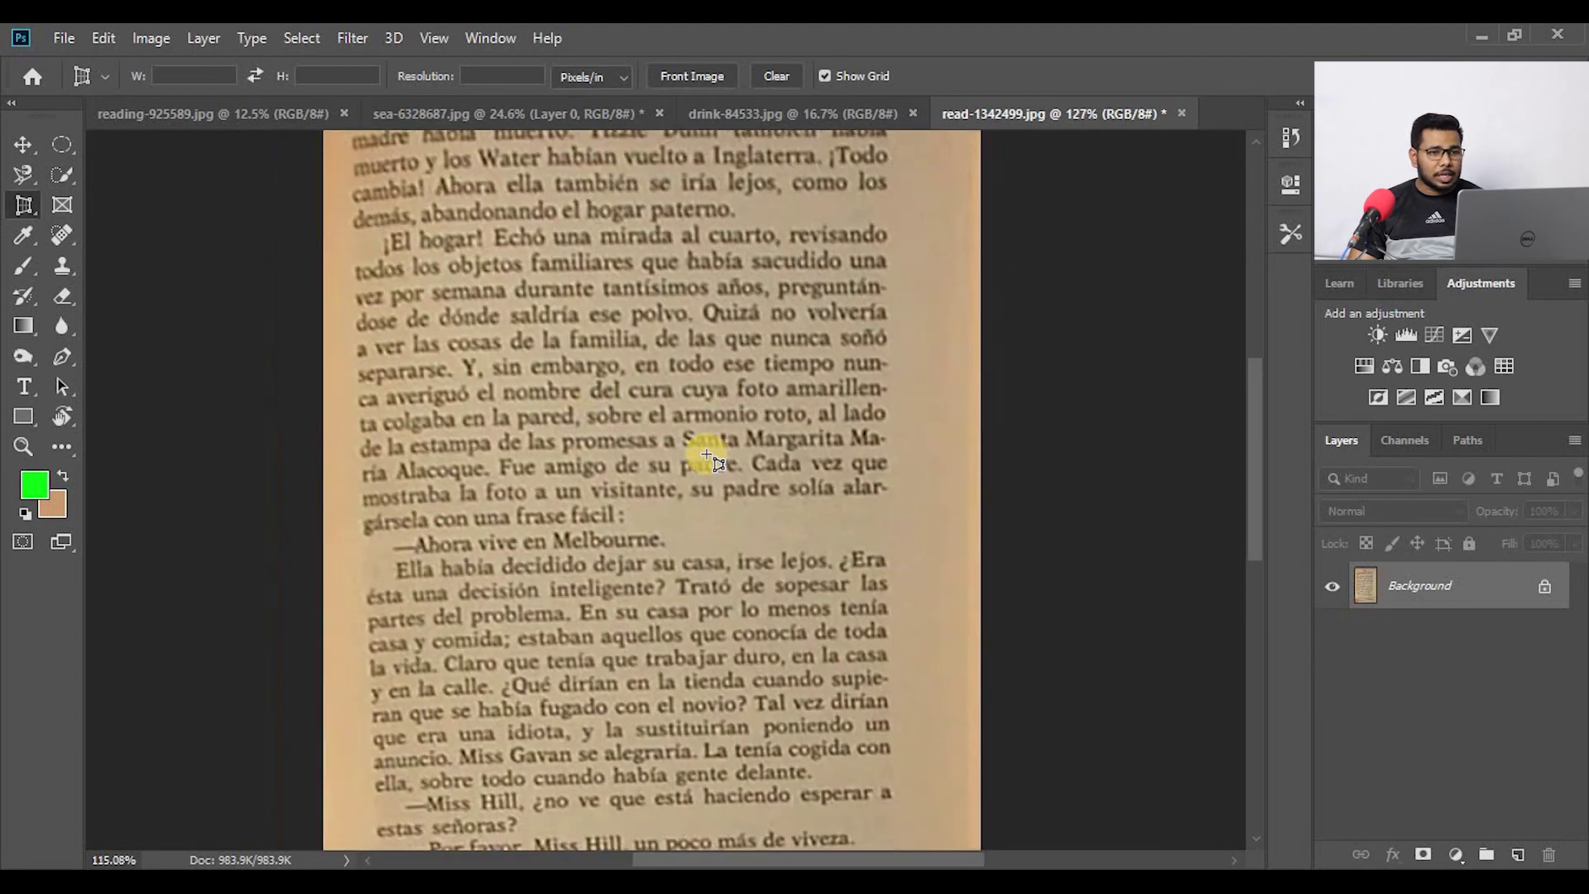
{"action": "scroll", "coordinate": [705, 454], "scroll_direction": "down", "scroll_amount": 2}
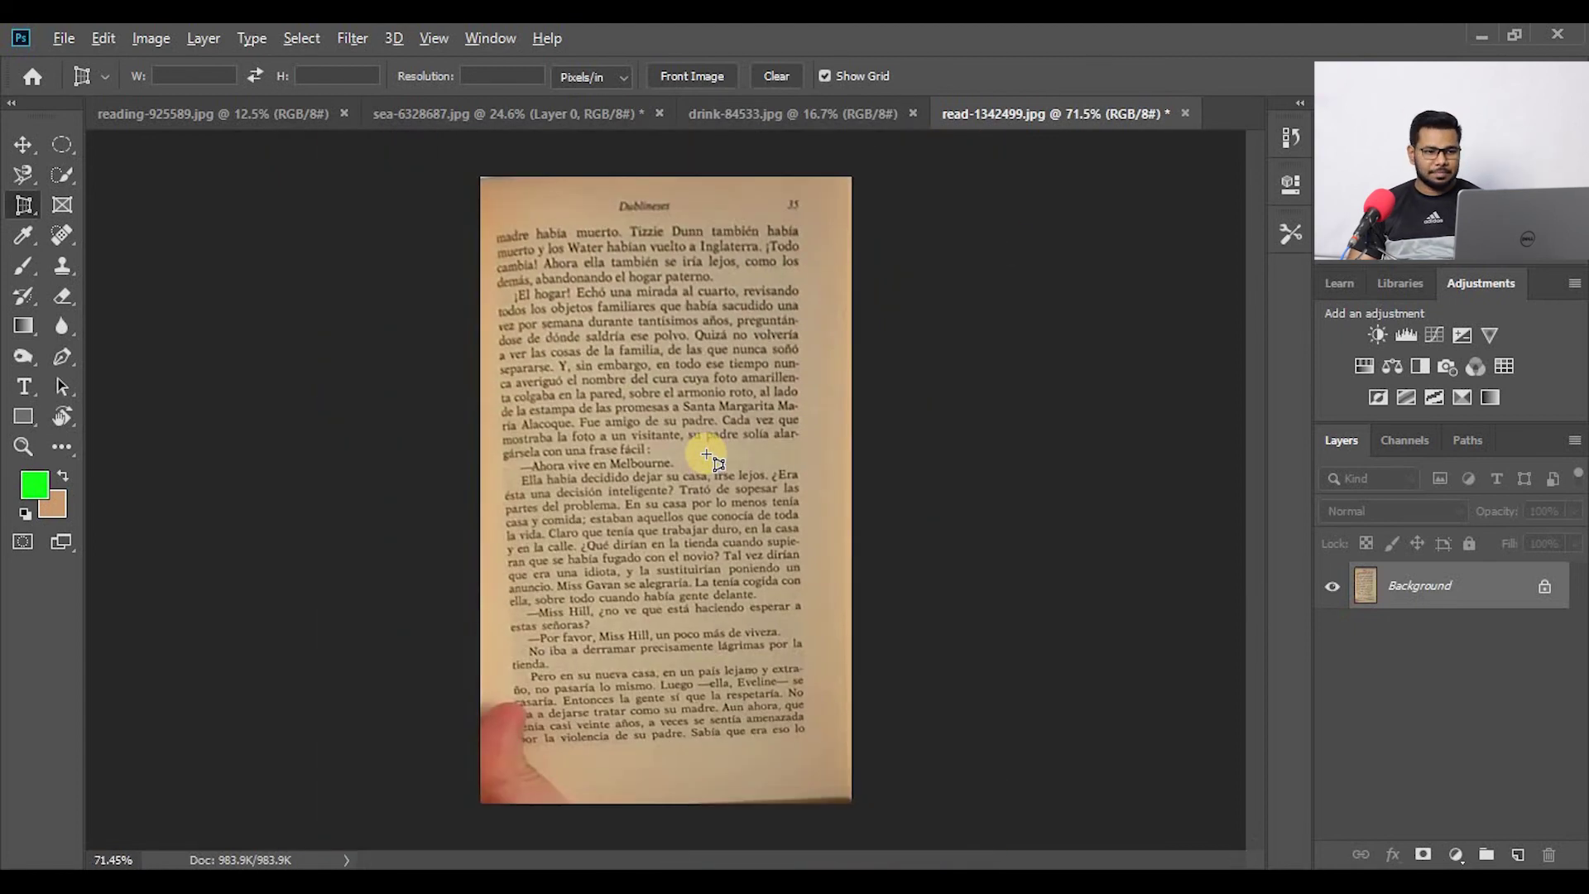
{"action": "scroll", "coordinate": [706, 455], "scroll_direction": "down", "scroll_amount": 1}
{"action": "key", "text": "ctrl+z"}
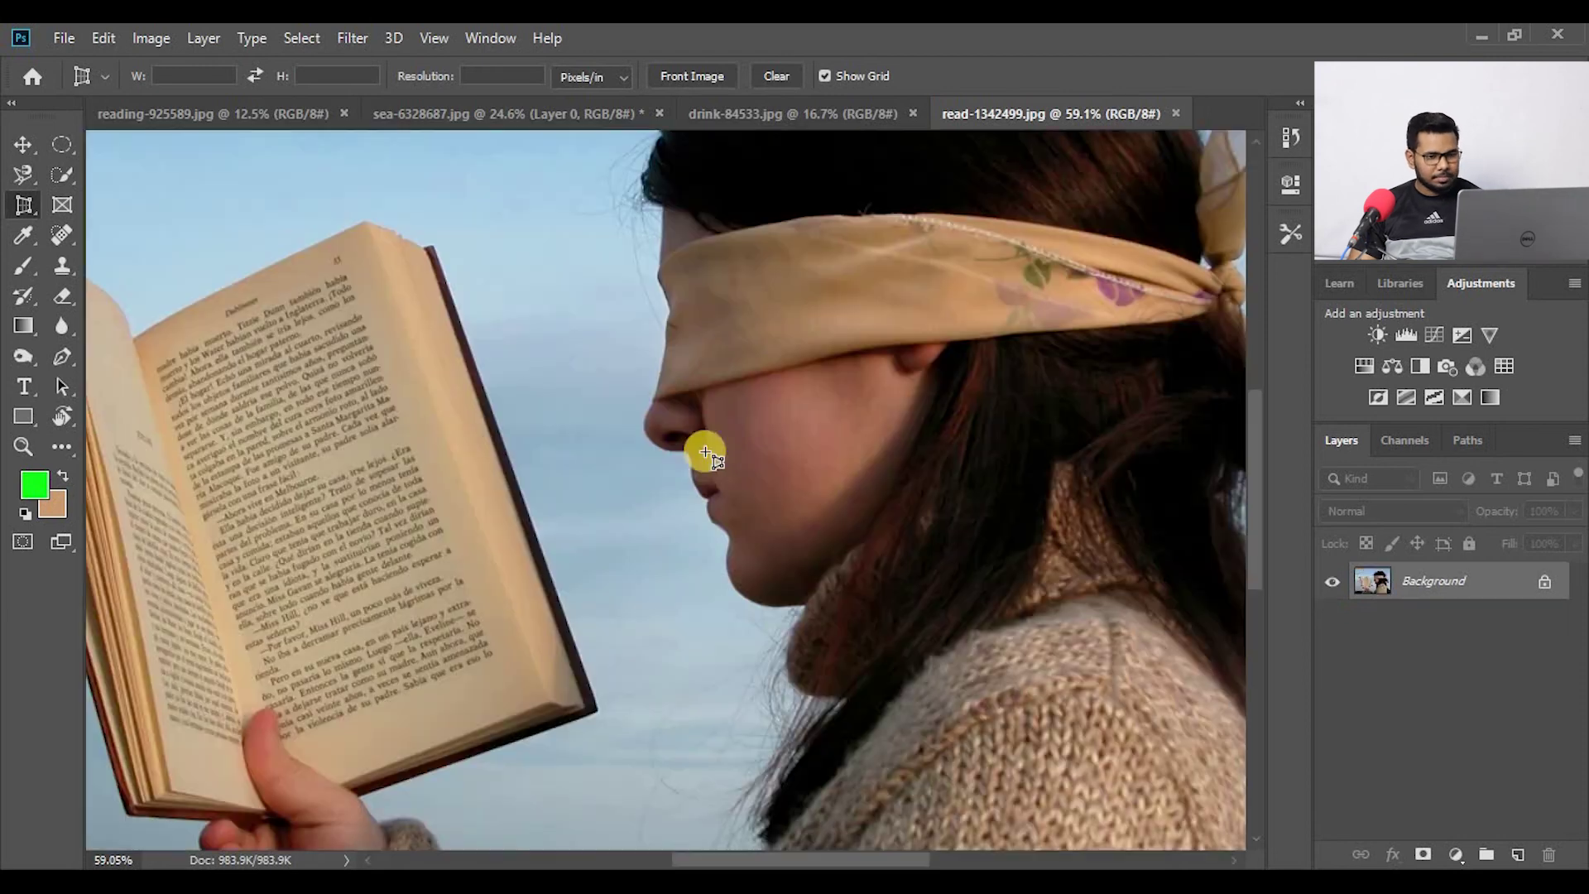
{"action": "scroll", "coordinate": [633, 456], "scroll_direction": "down", "scroll_amount": 3}
{"action": "key", "text": "ctrl+Tab"}
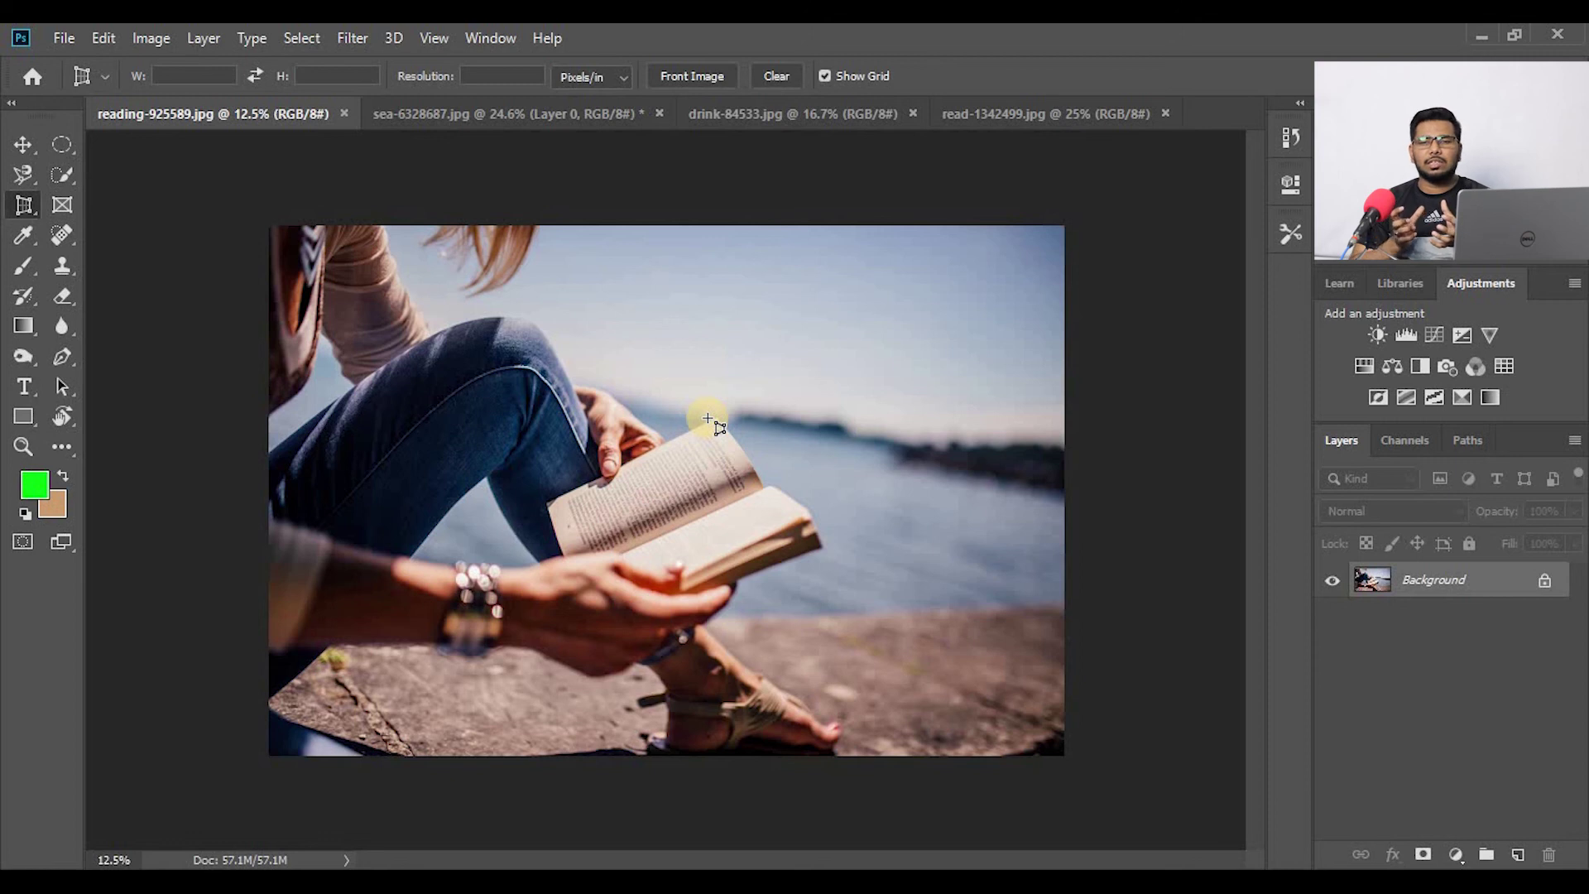
Choose the regular Crop tool and enable its Straighten option on reading-925589.jpg.
{"action": "key", "text": "shift+c"}
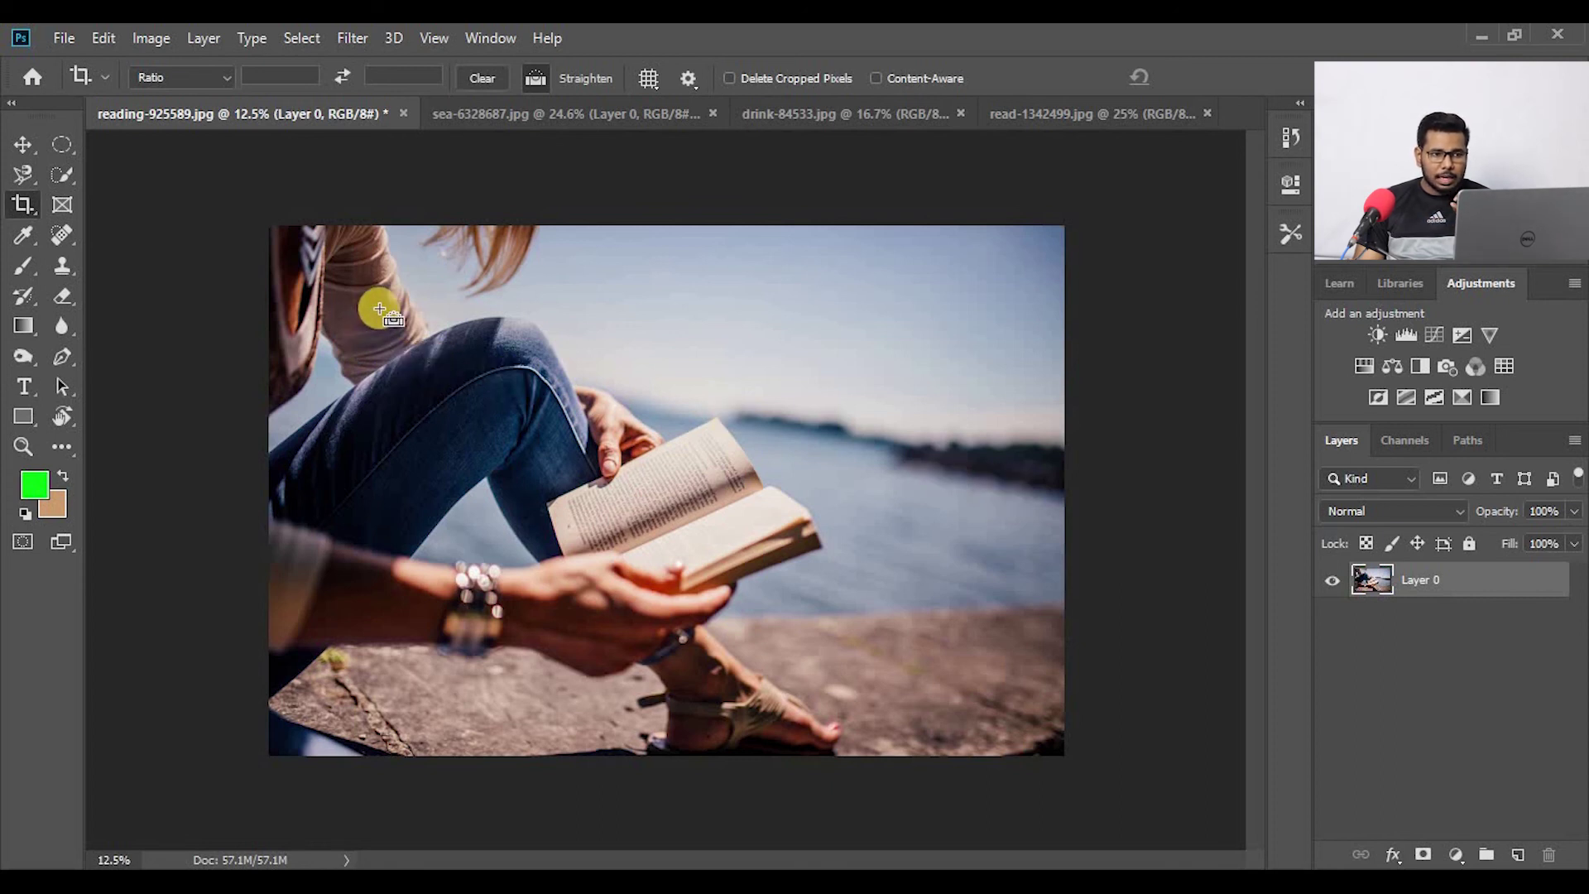
{"action": "left_click", "coordinate": [535, 76]}
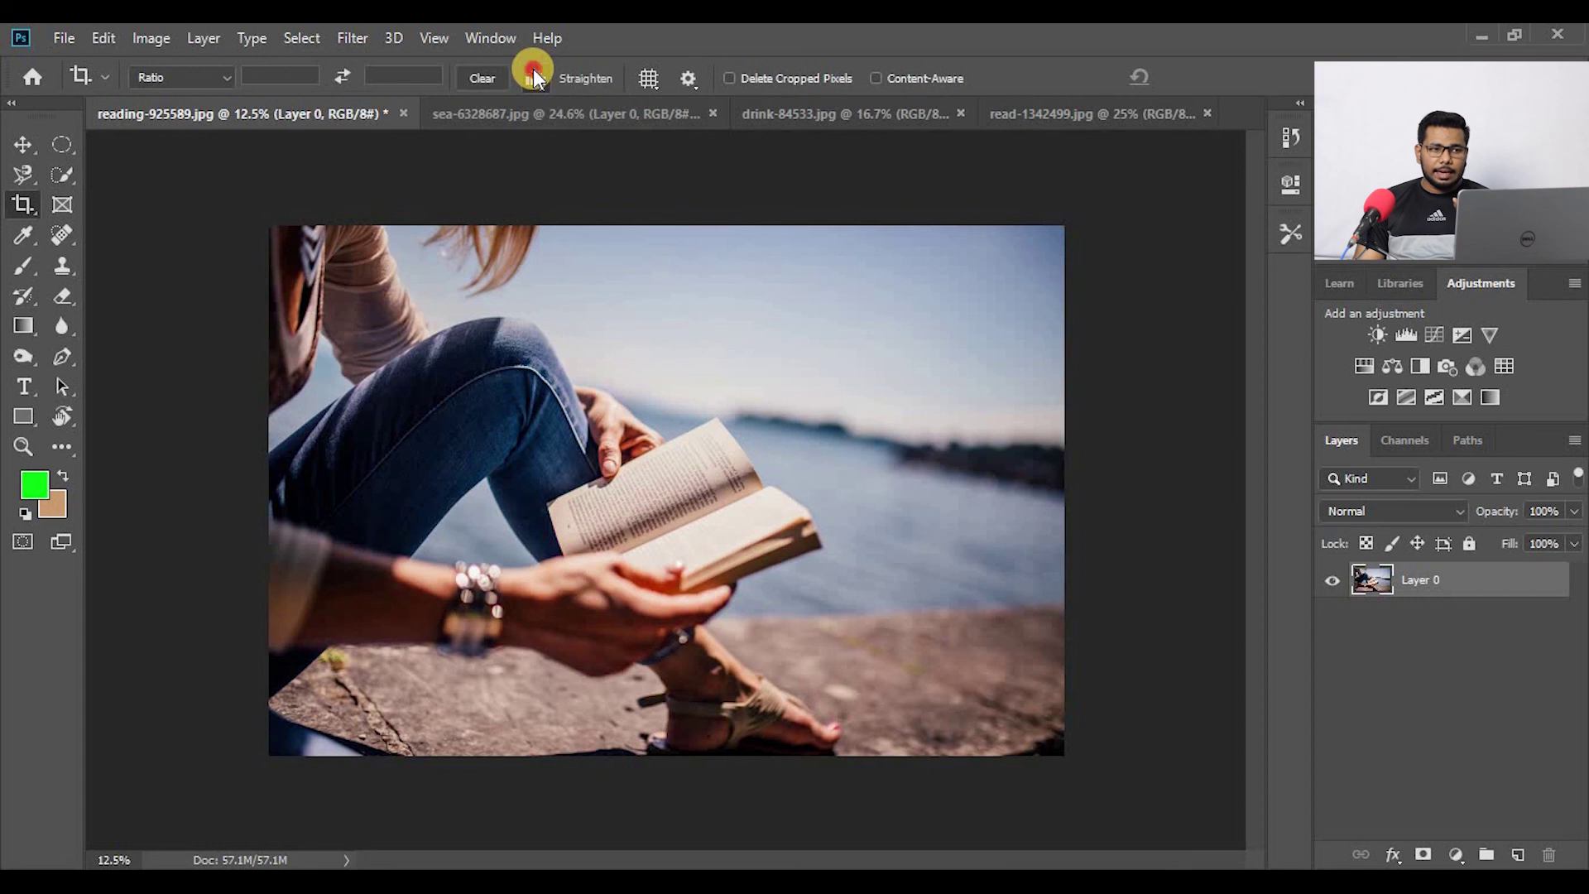
{"action": "left_click", "coordinate": [534, 78]}
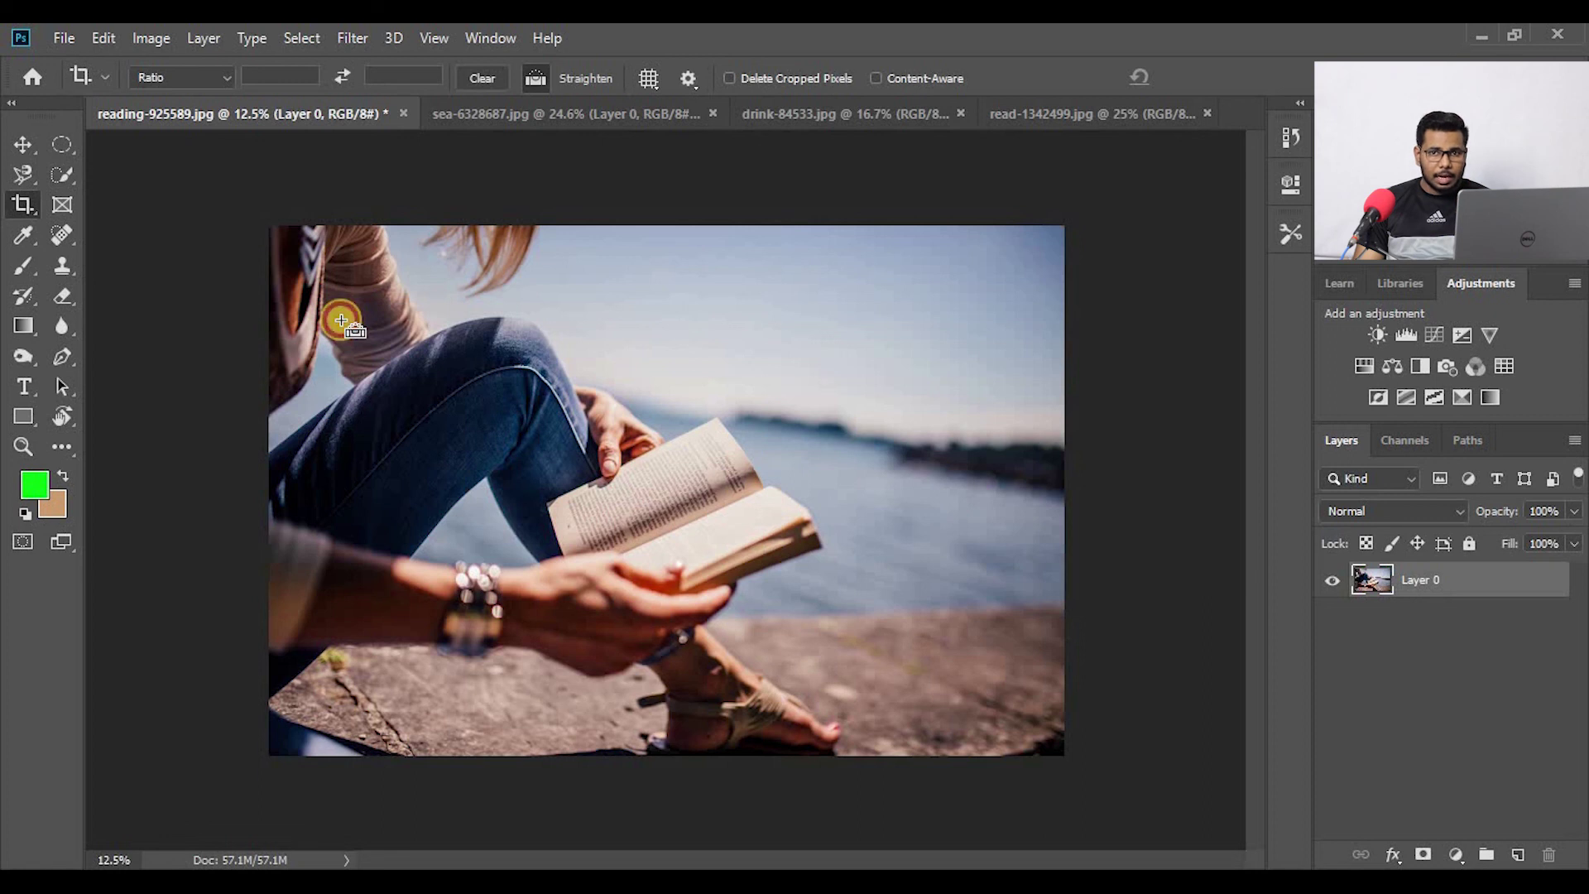
Trace the tilted shoreline with Straighten so the reading photo rotates level in the crop preview.
{"action": "mouse_move", "coordinate": [341, 319]}
{"action": "left_mouse_down"}
{"action": "mouse_move", "coordinate": [700, 429]}
{"action": "mouse_move", "coordinate": [1049, 490]}
{"action": "left_mouse_up"}
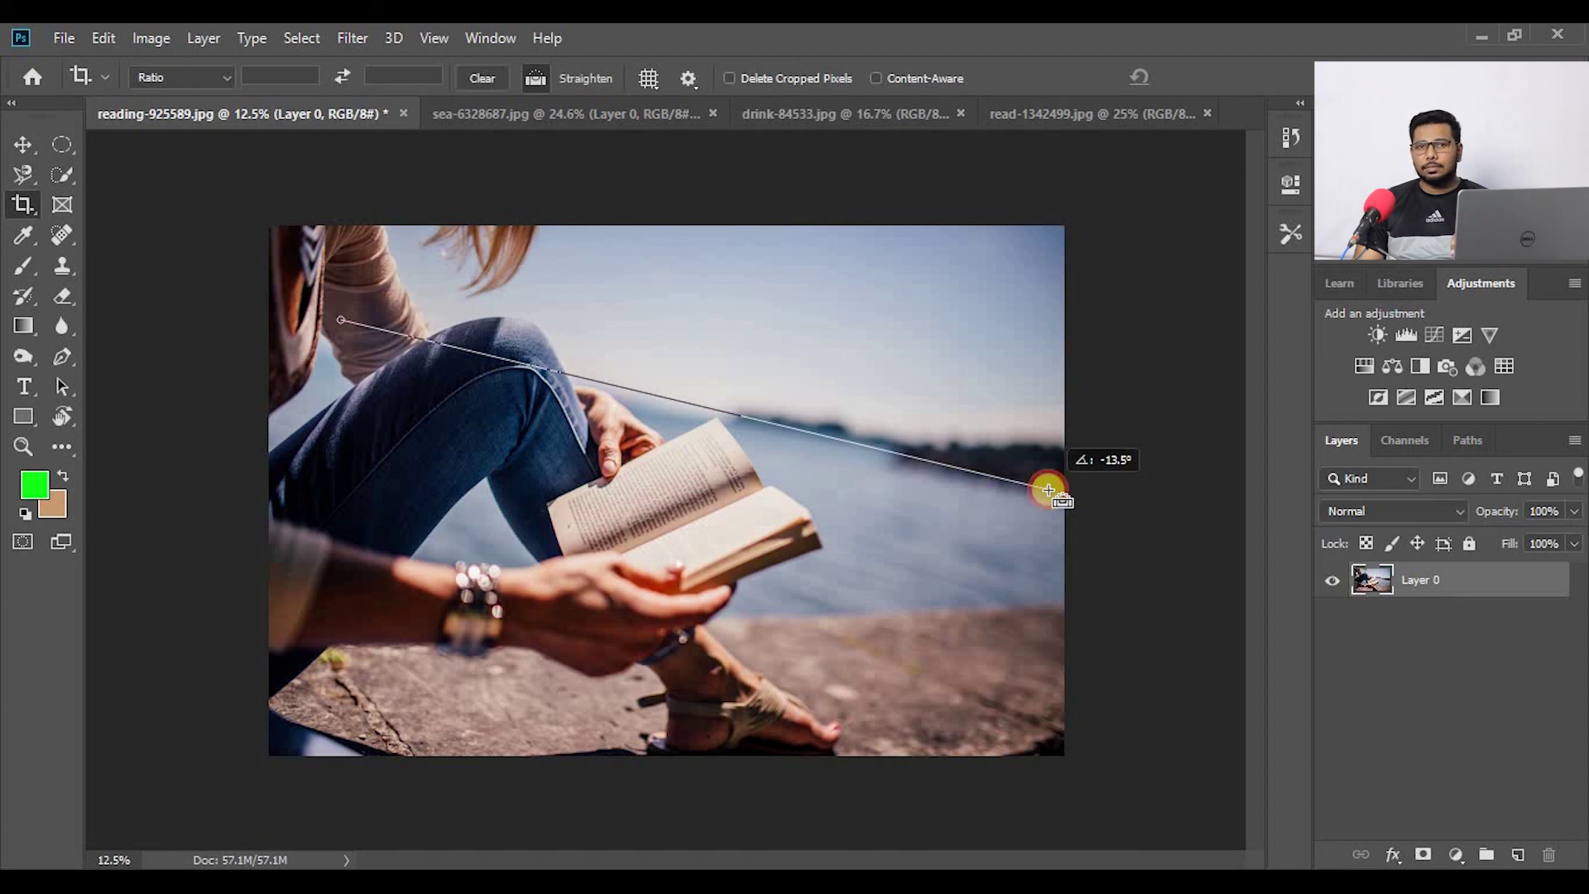
{"action": "left_click_drag", "start_coordinate": [1049, 490], "coordinate": [1049, 489]}
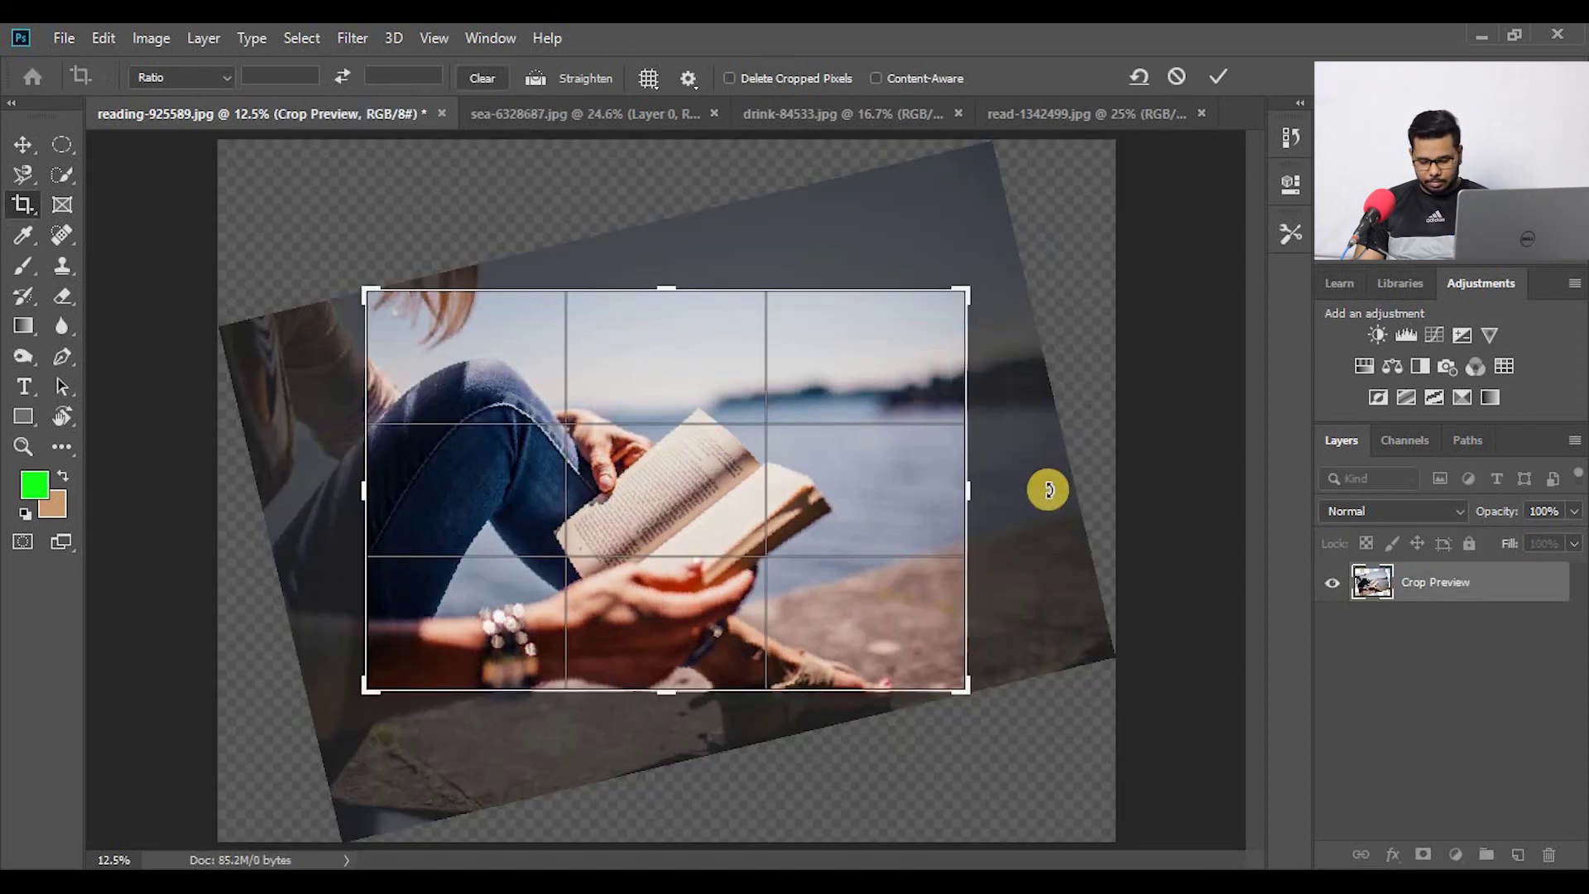